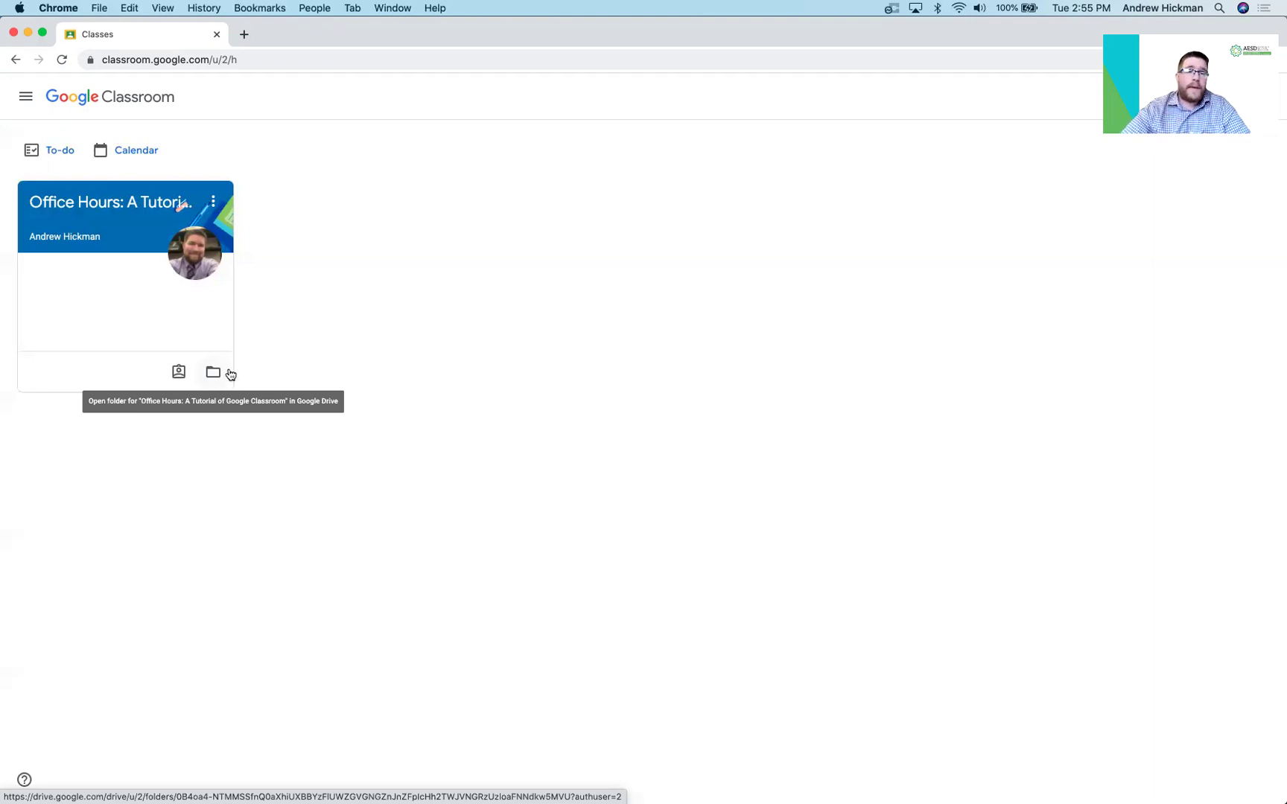
From the To-do list, show Missing work for all classes, revealing the overdue 'Choose your own destination.'
click(46, 158)
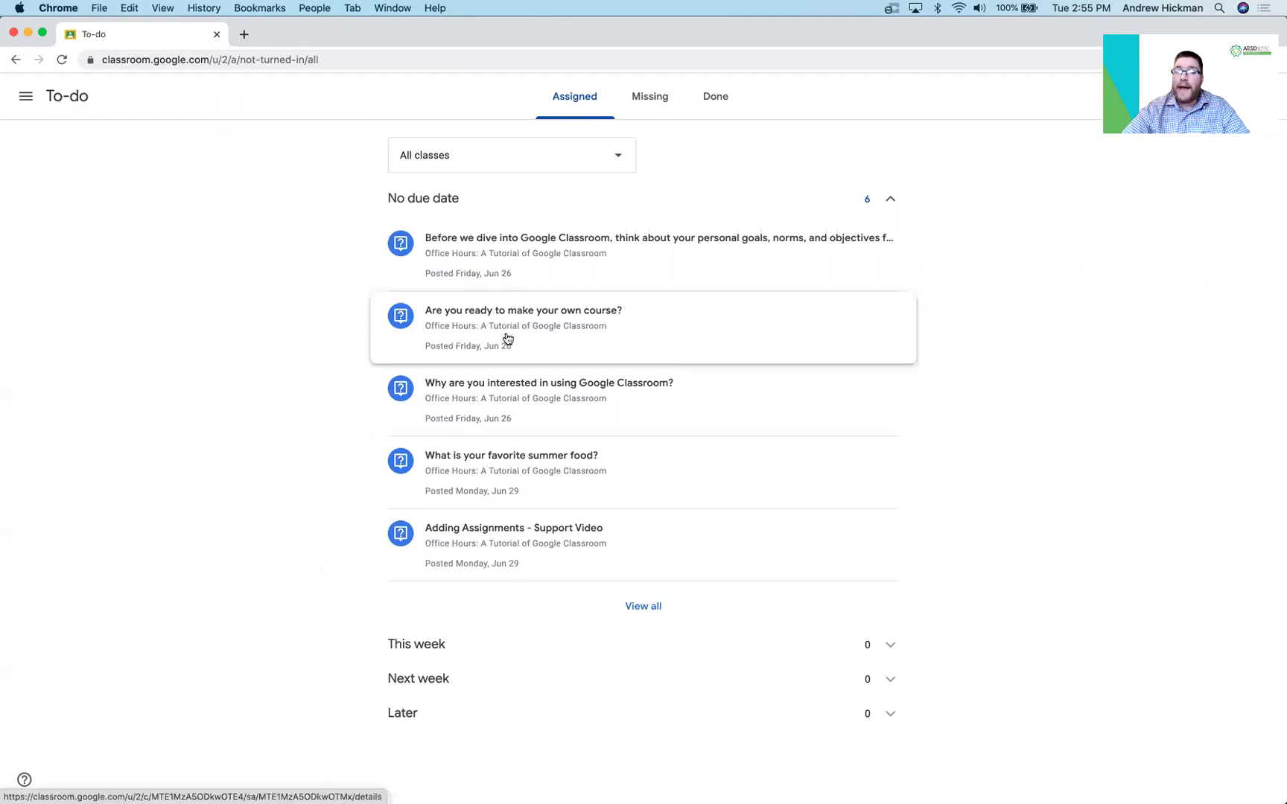
click(580, 155)
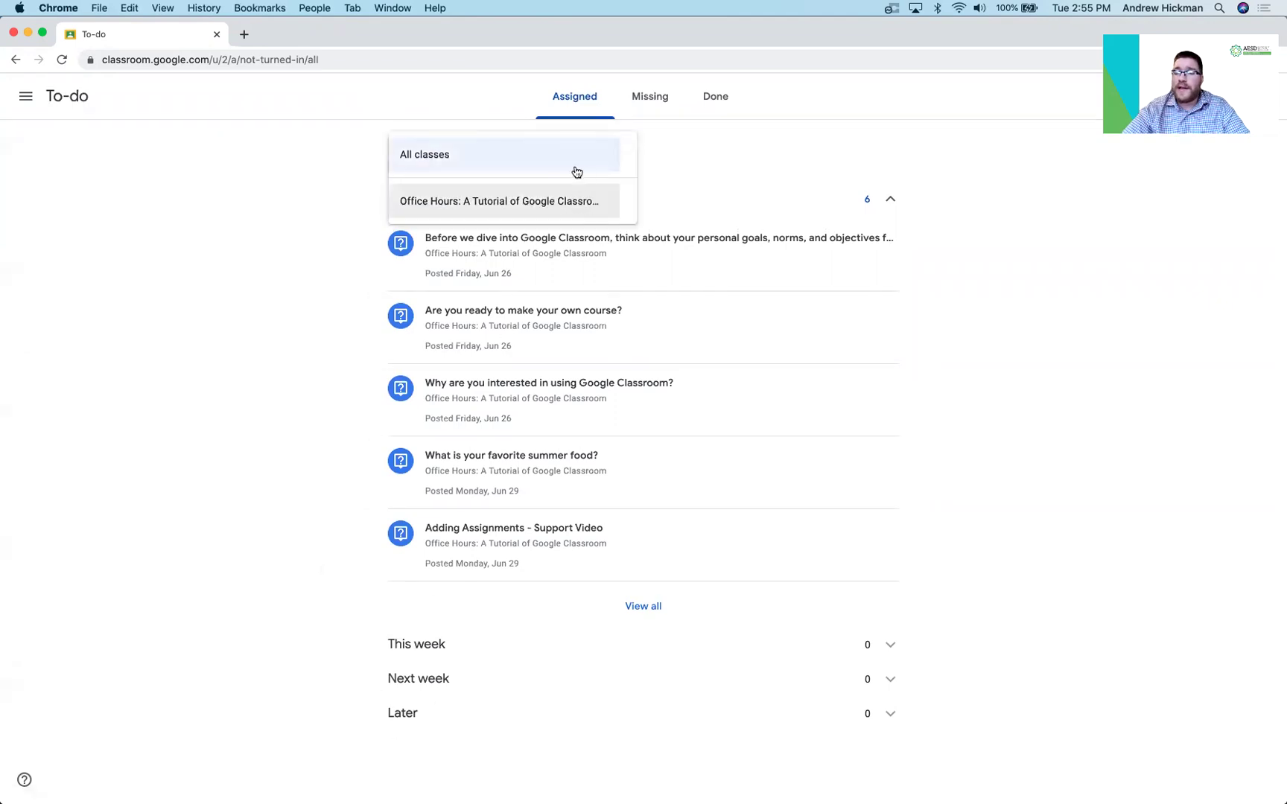
click(608, 163)
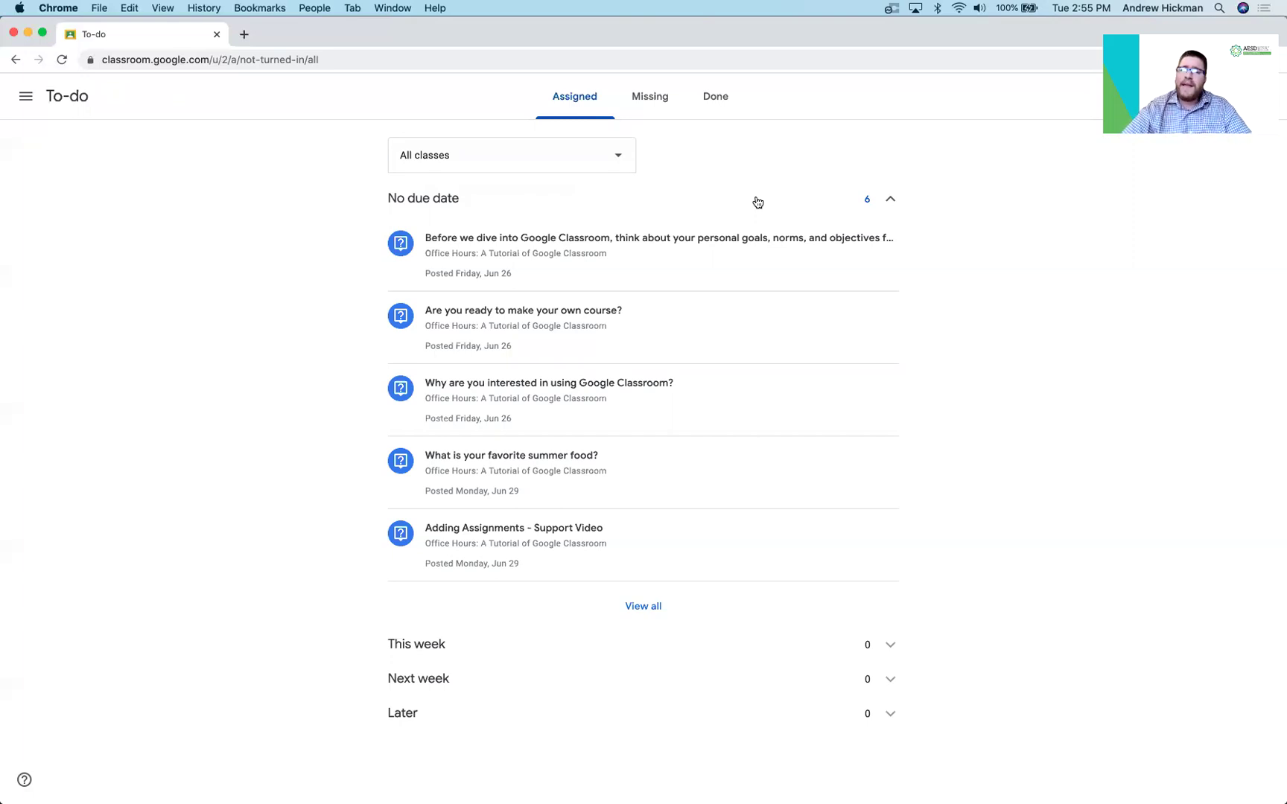
click(658, 108)
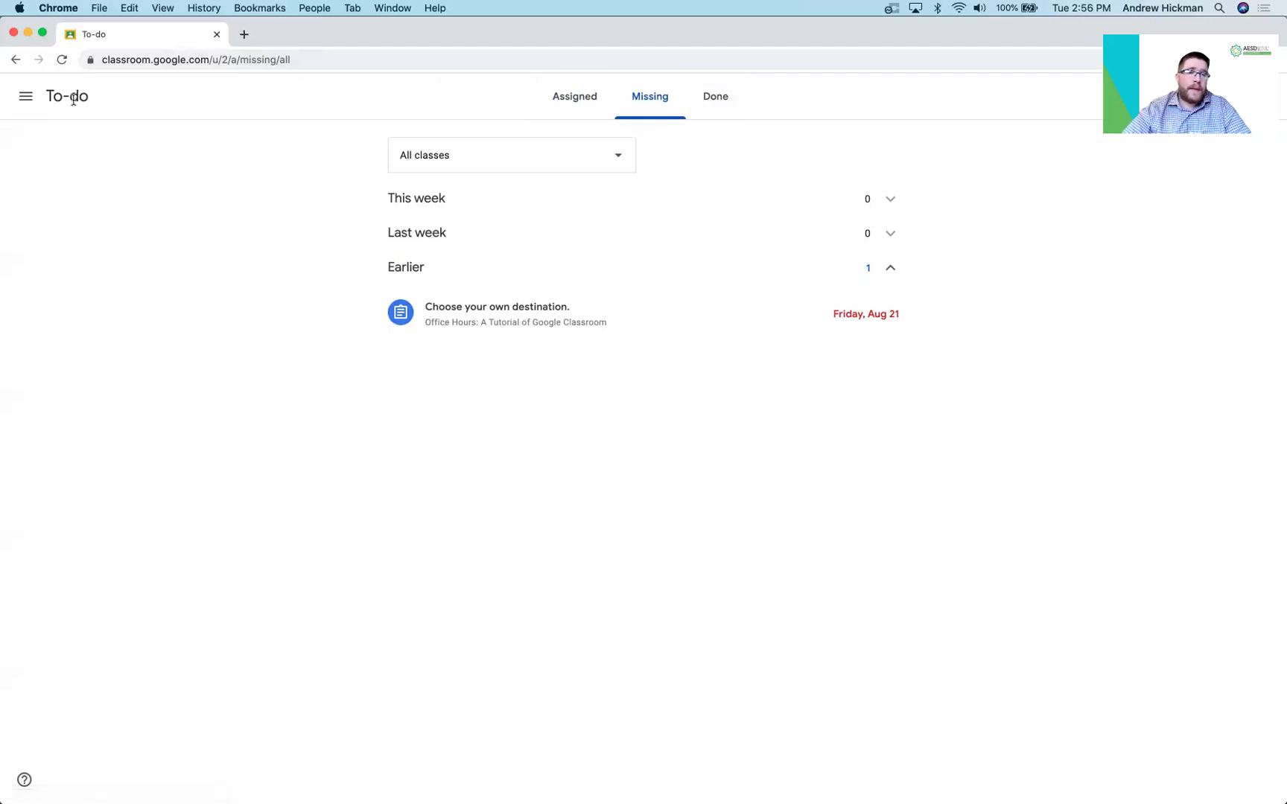
Go to the Classes home page from the main navigation menu
click(25, 98)
click(50, 112)
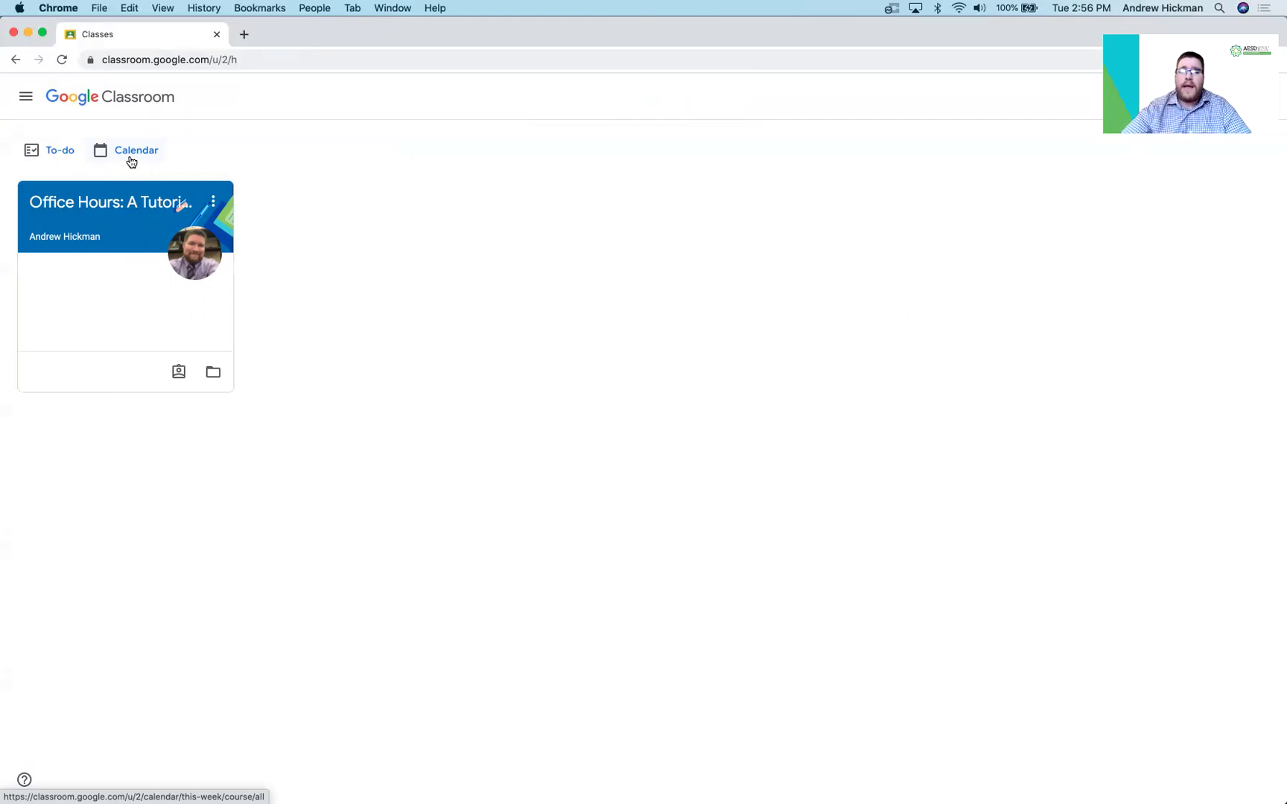
Open the 'Office Hours: A Tutorial of Google Classroom' class stream
click(119, 200)
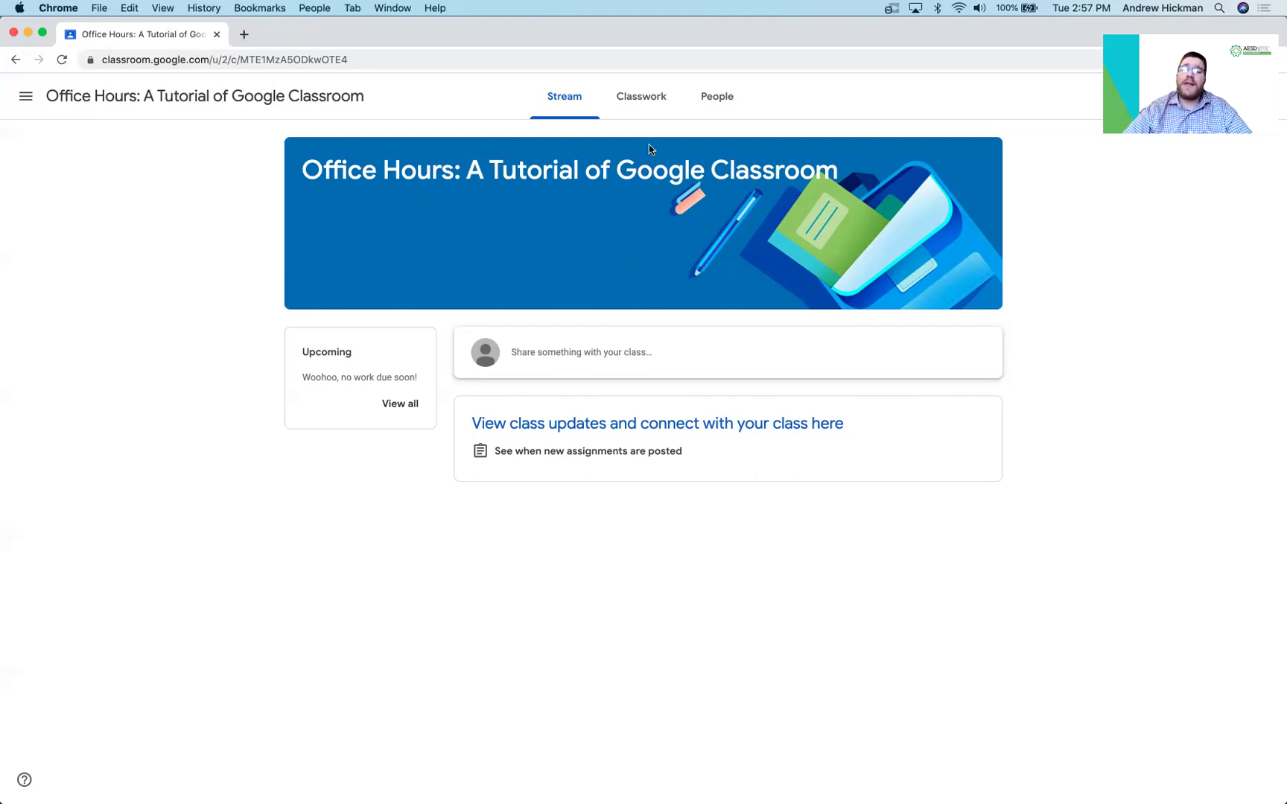
On the Classwork page, expand the 'Why are you interested in using Google Classroom?' question
click(659, 108)
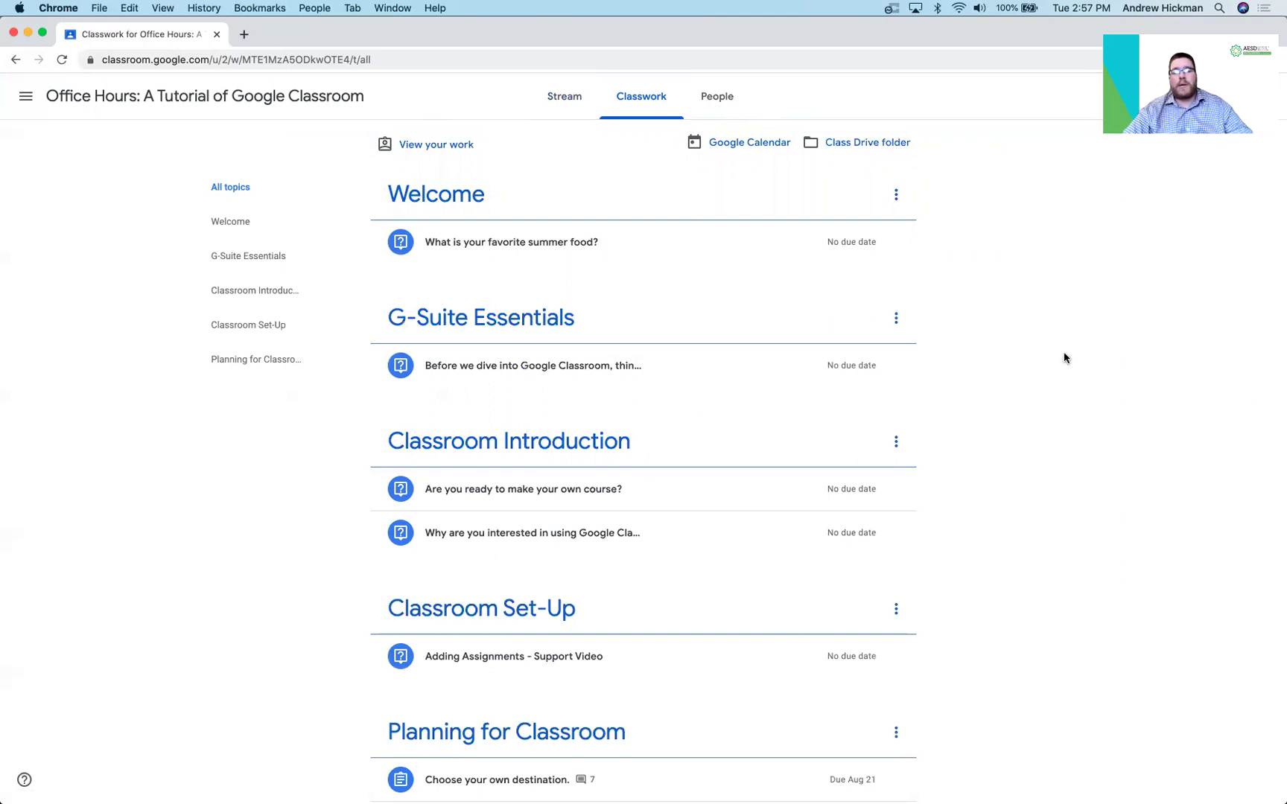
scroll(1064, 357, down, 2)
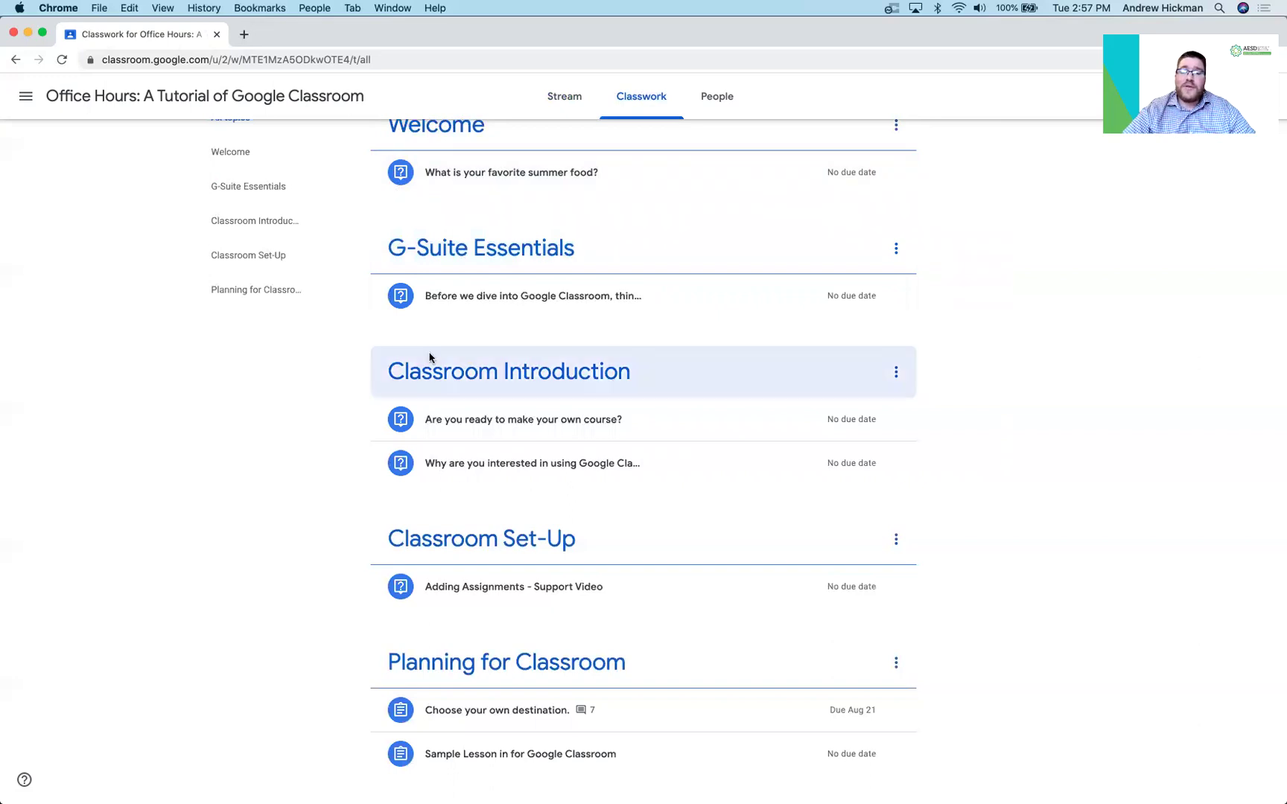
scroll(414, 337, down, 1)
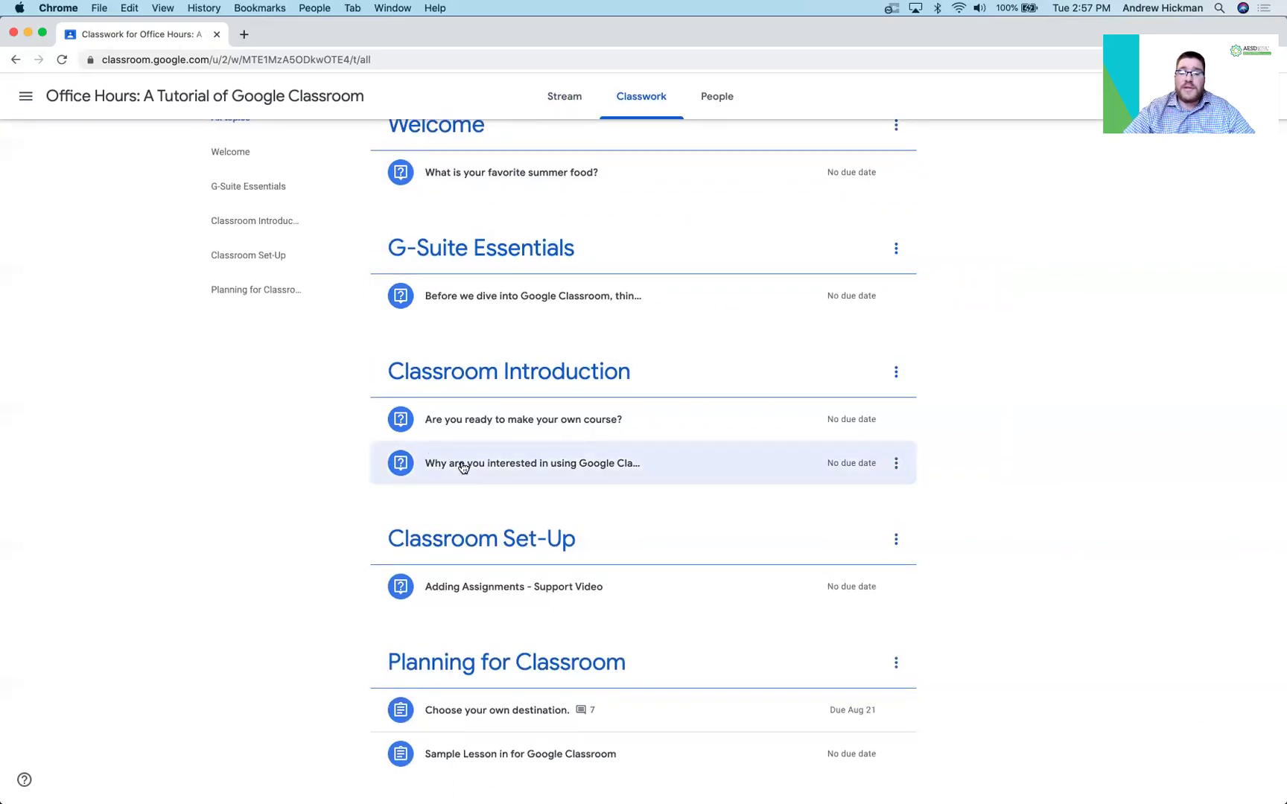
click(462, 466)
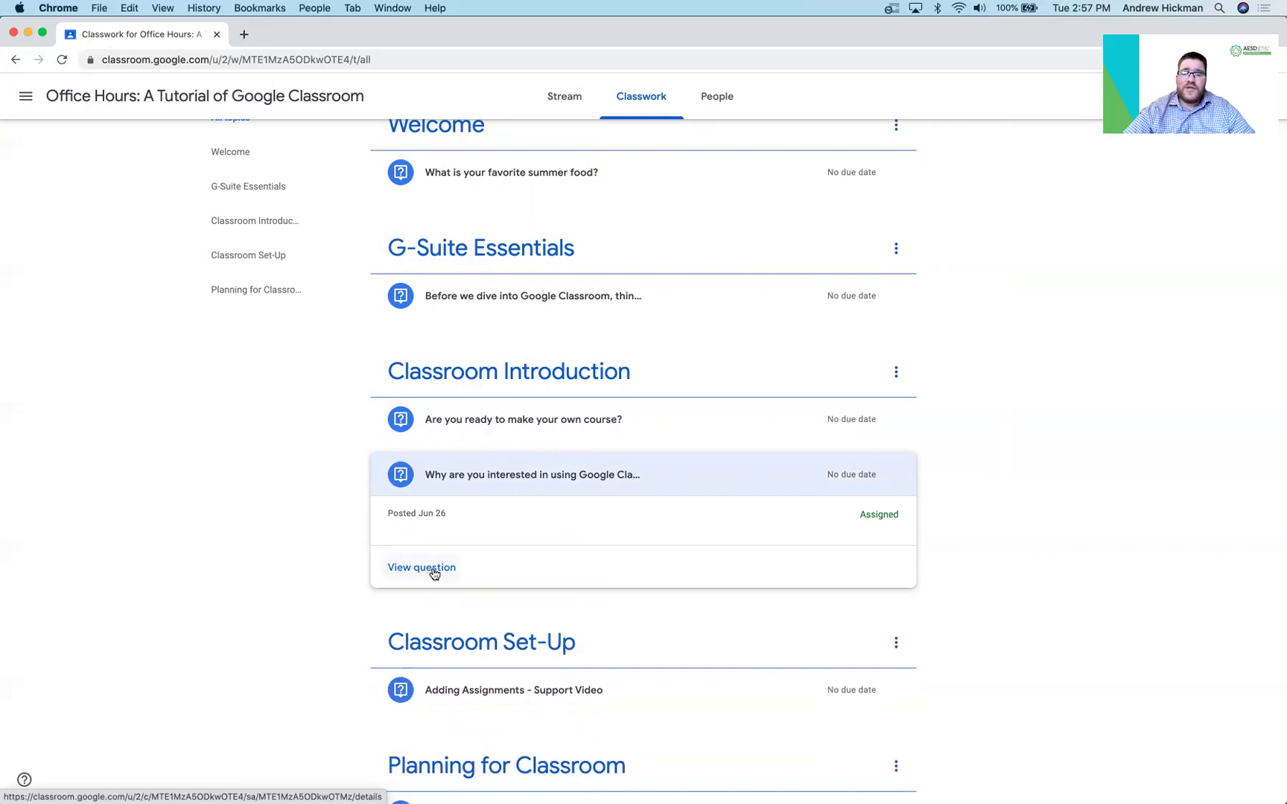
Open the full page of the 4-point interest question to answer it
click(434, 569)
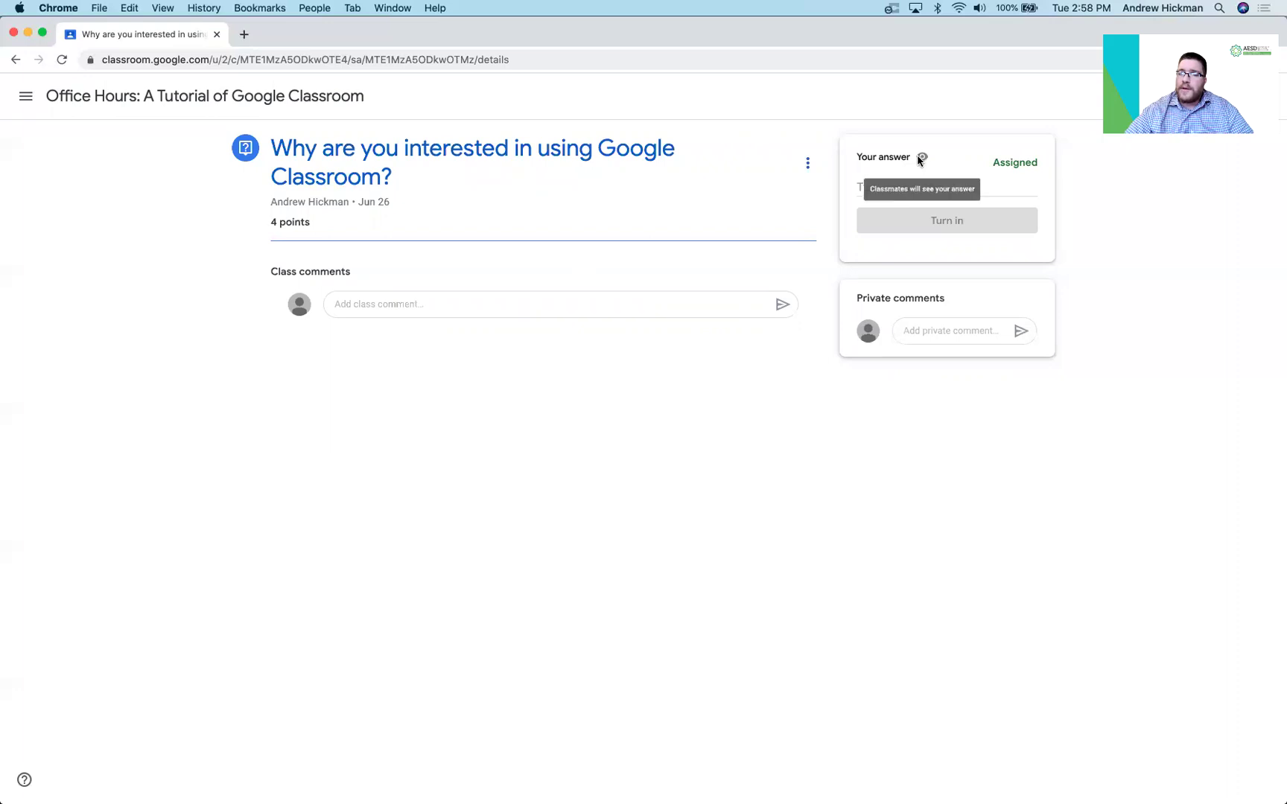
mouse_move(918, 162)
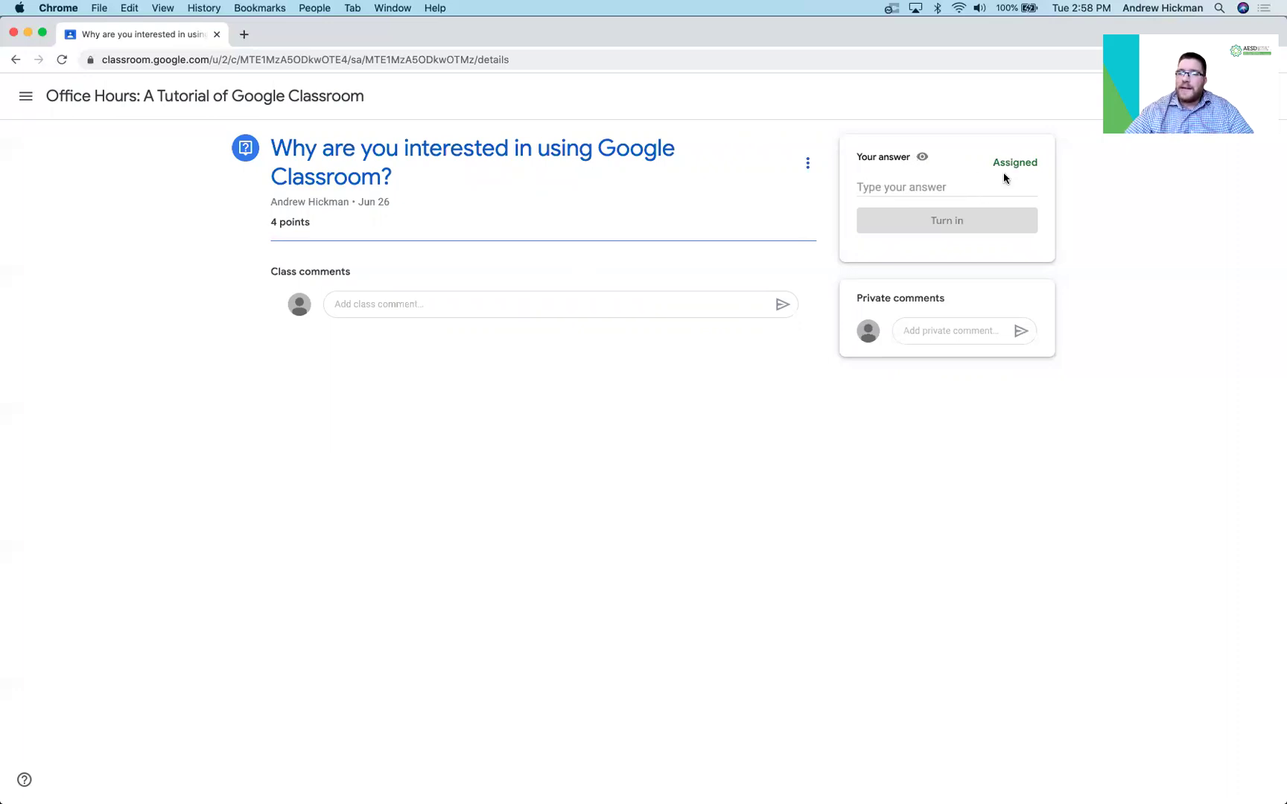
Enter the answer 'I am fond of the orgazation features.' and bring up spelling suggestions
click(974, 187)
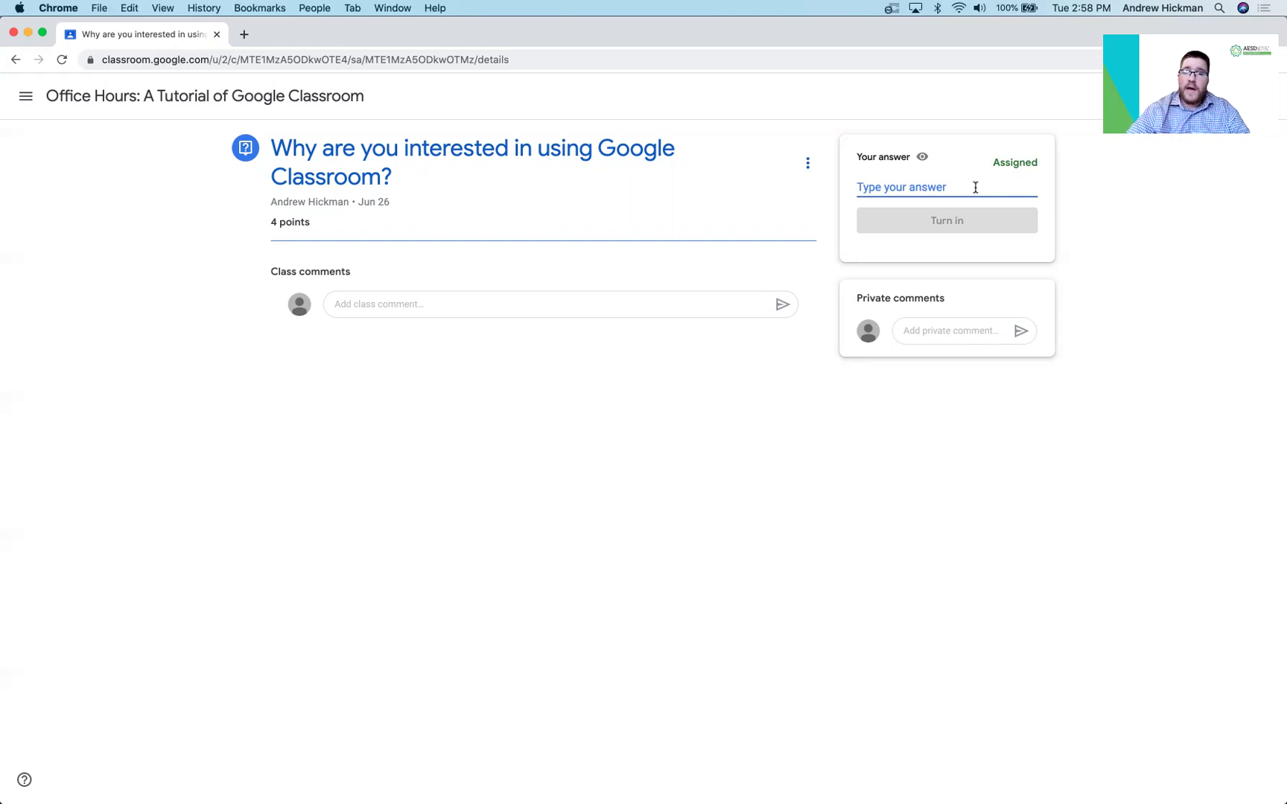
text(I am fon)
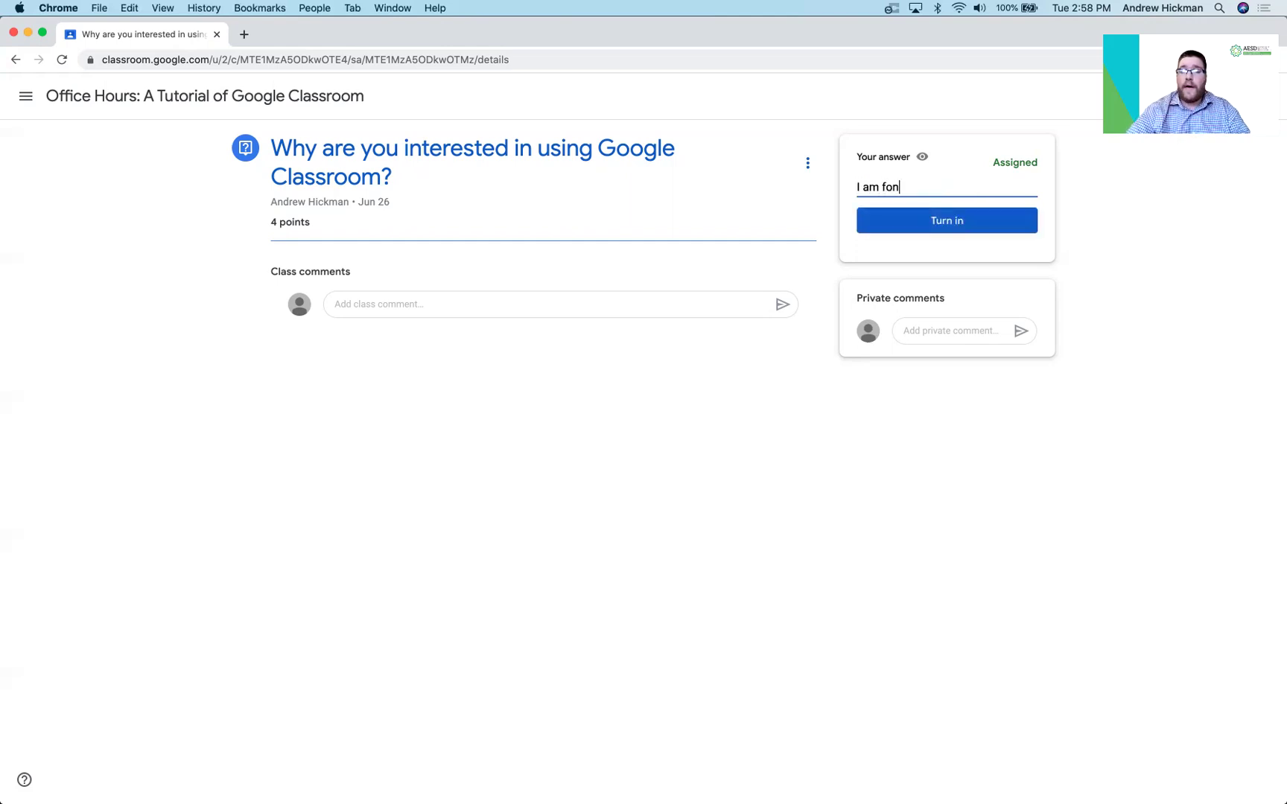
text(d of the orga)
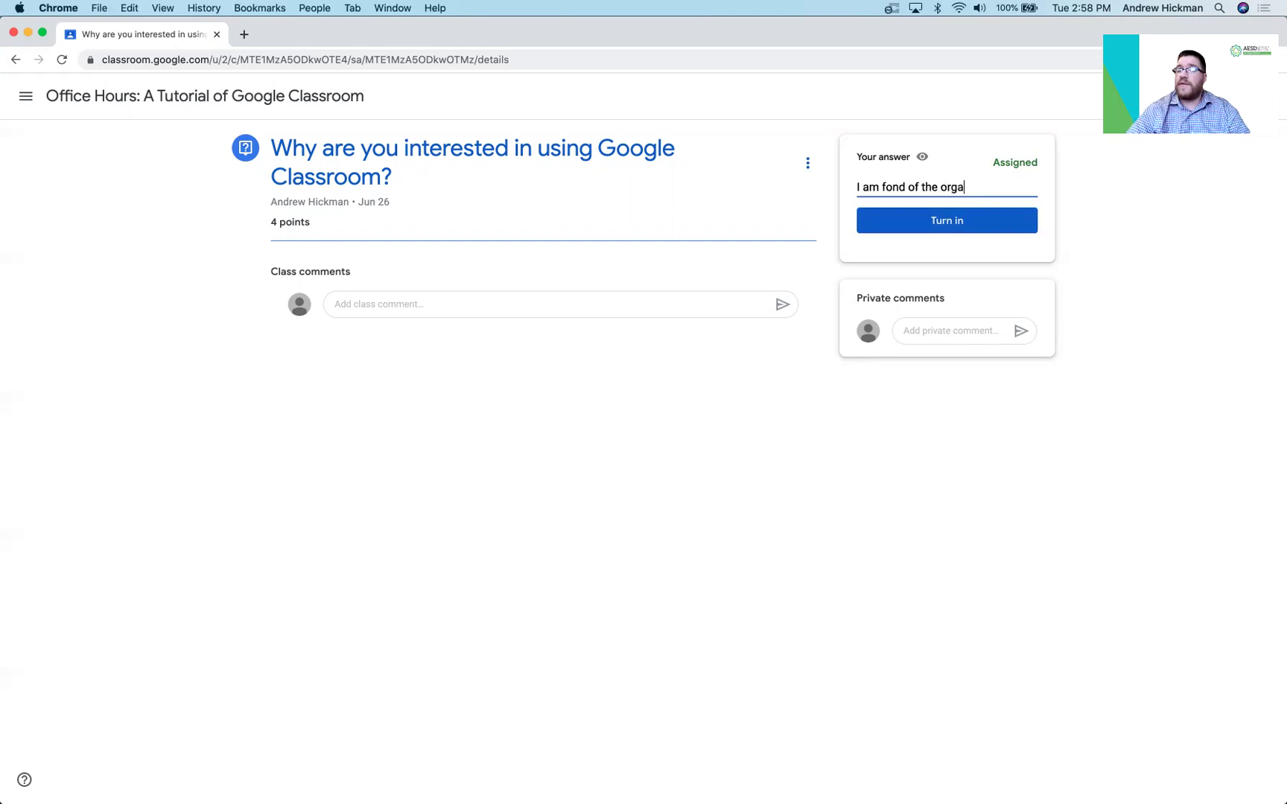
text(zi)
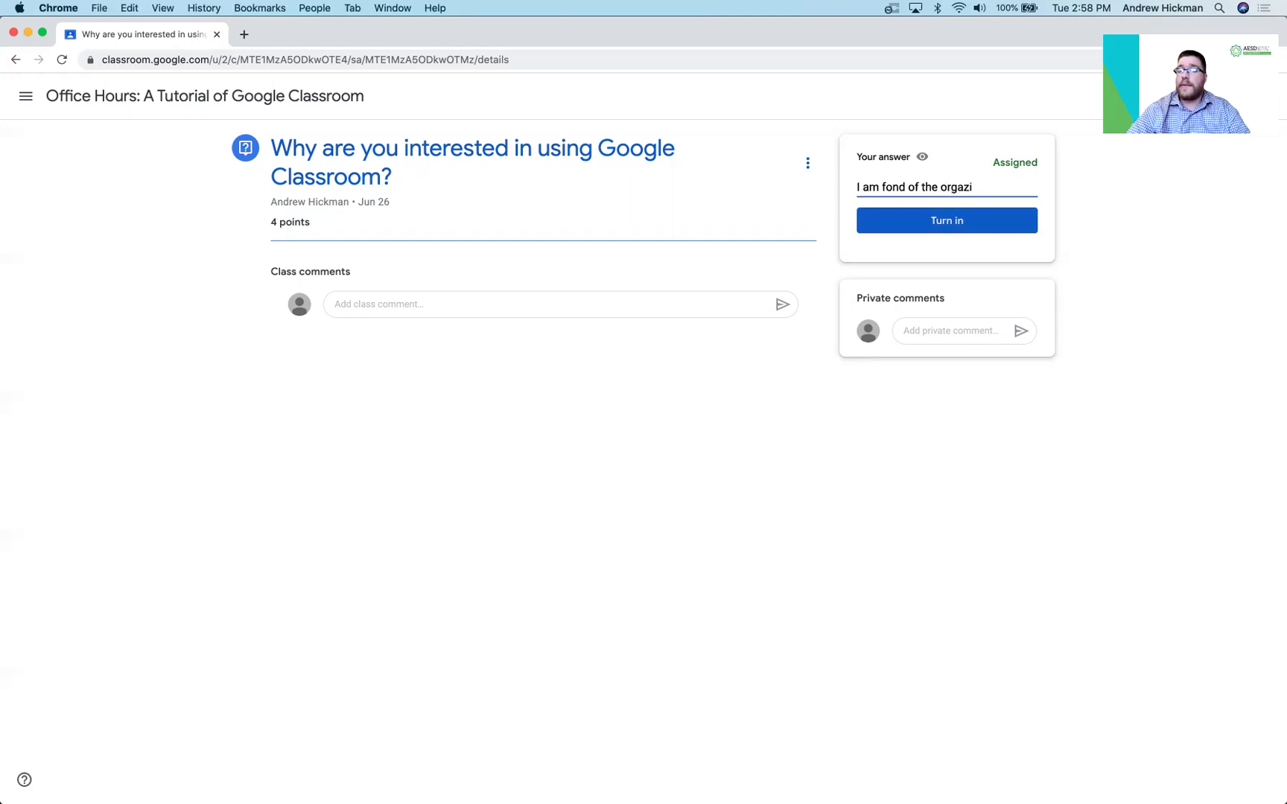
key(BackSpace)
text(ation features)
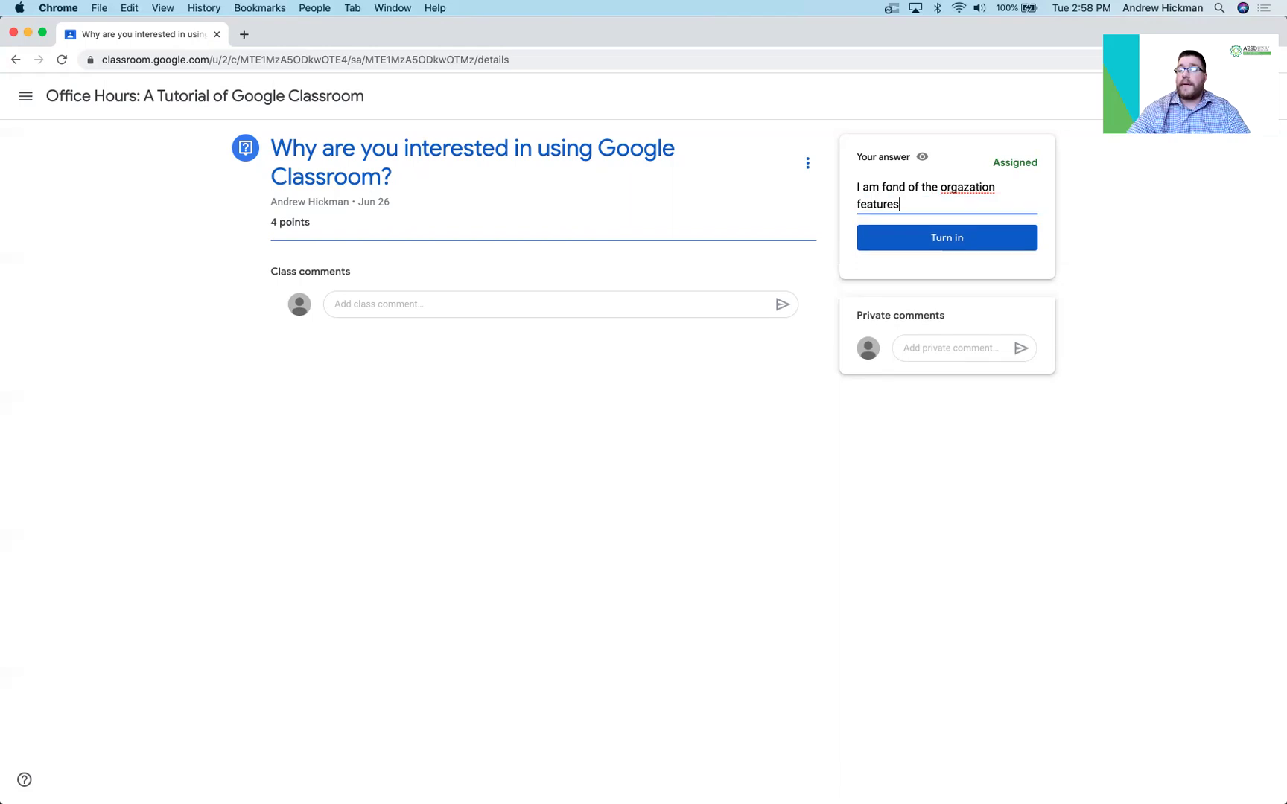
text(.)
right_click(980, 189)
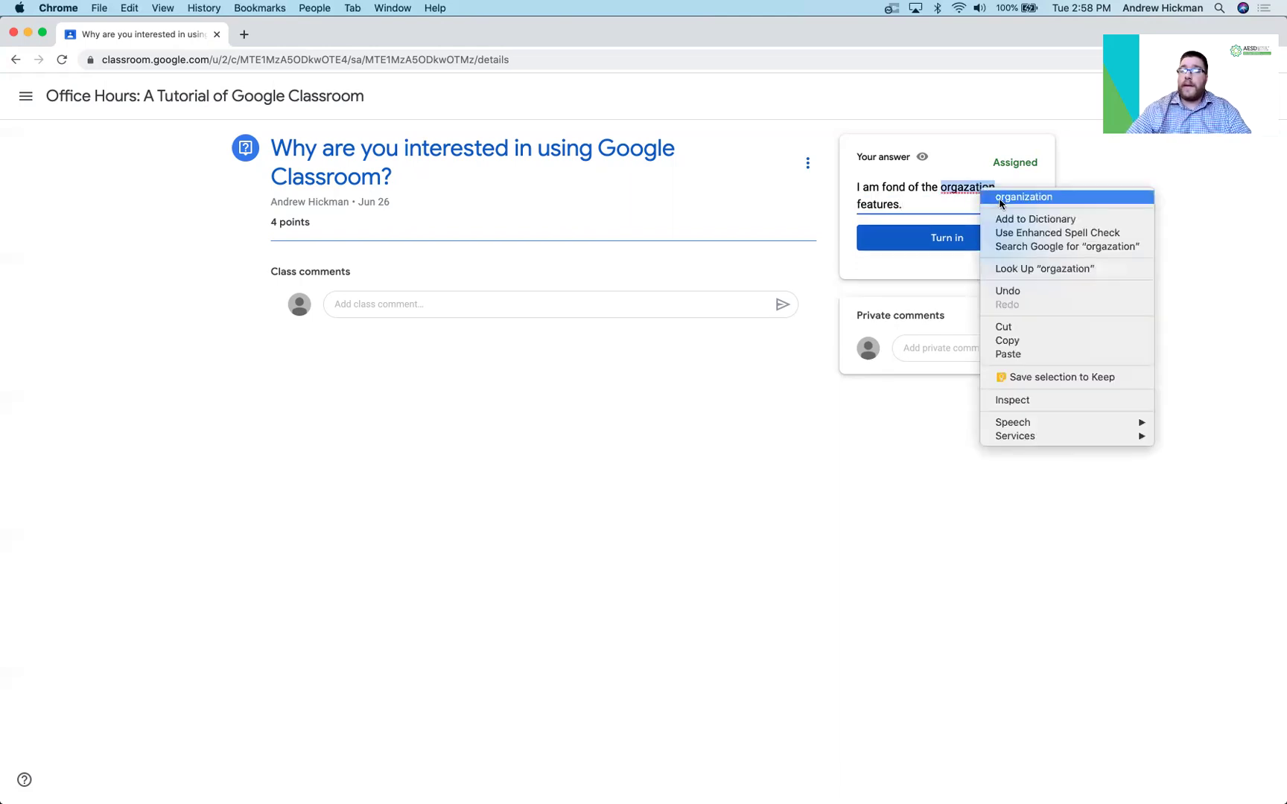
Correct 'orgazation' to 'organization' and turn in the answer
click(1000, 198)
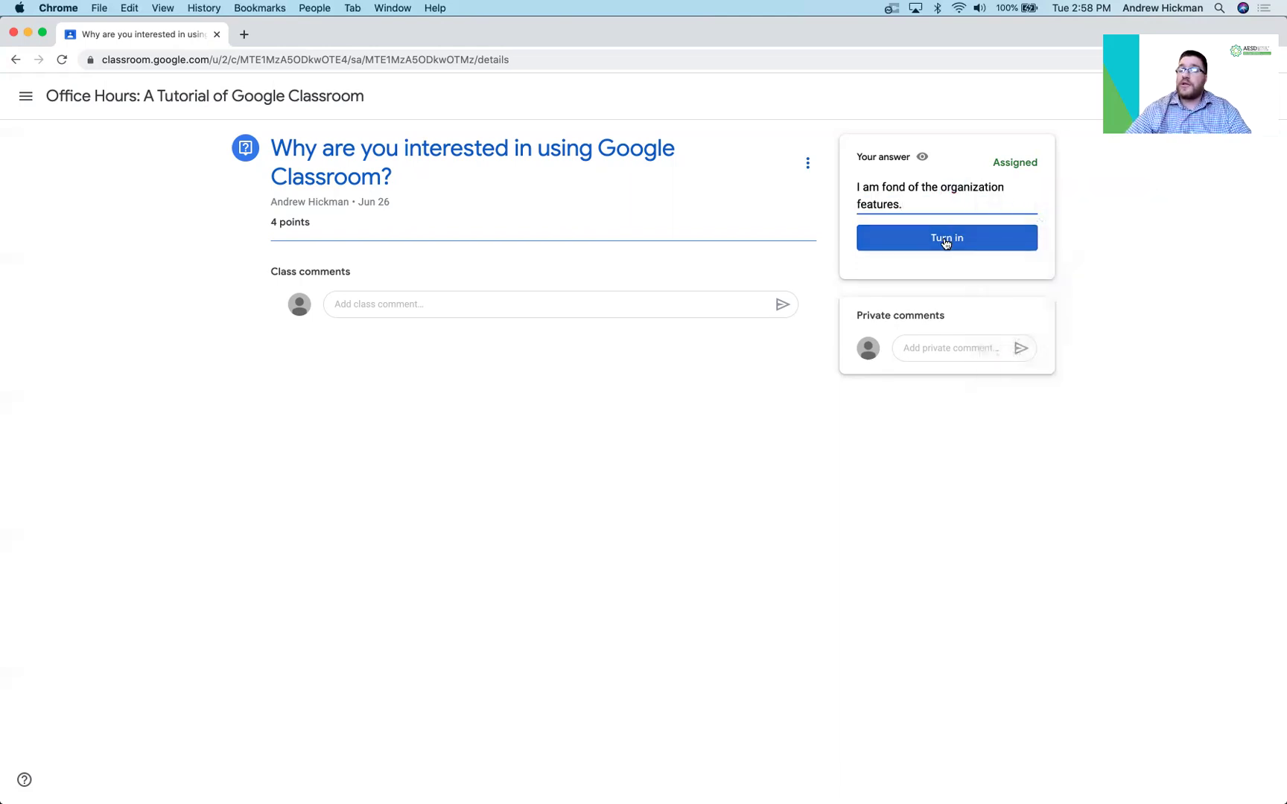
click(944, 240)
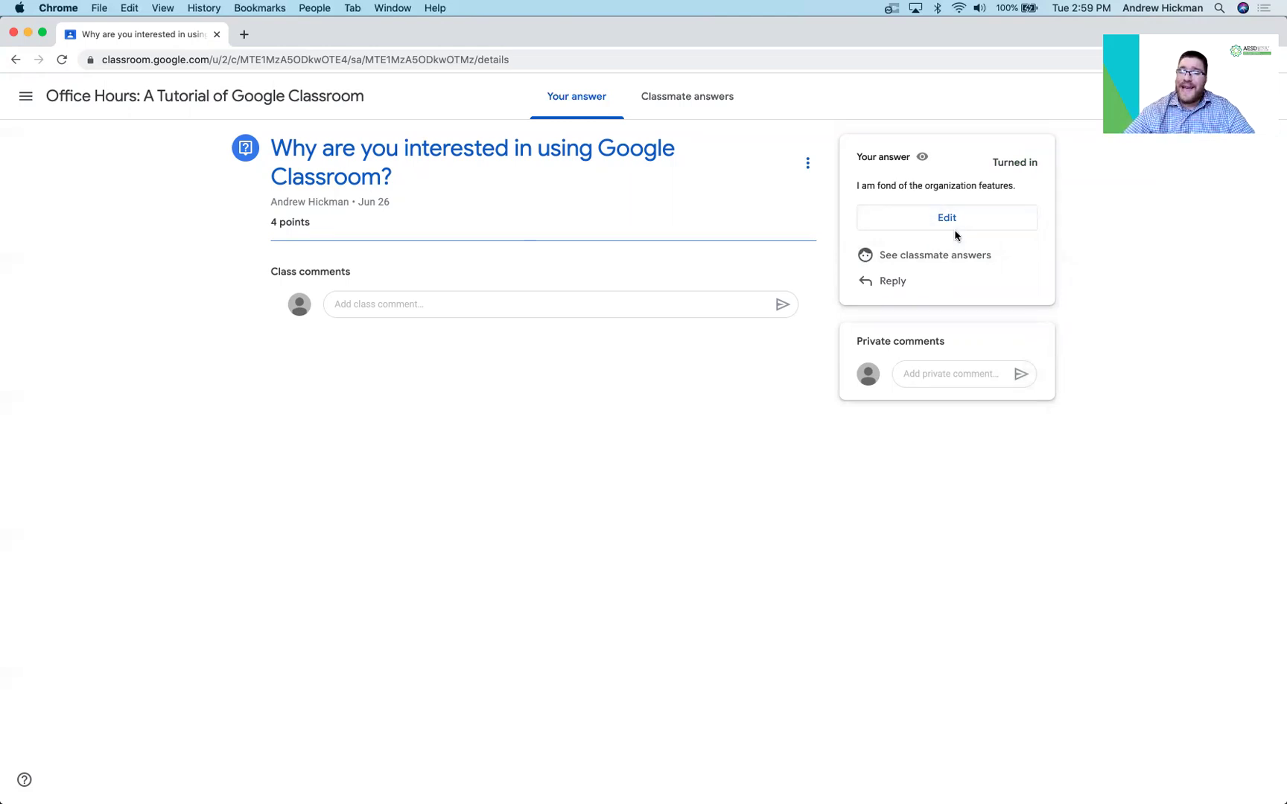
Show the classmates' answers to the Google Classroom interest question
click(915, 254)
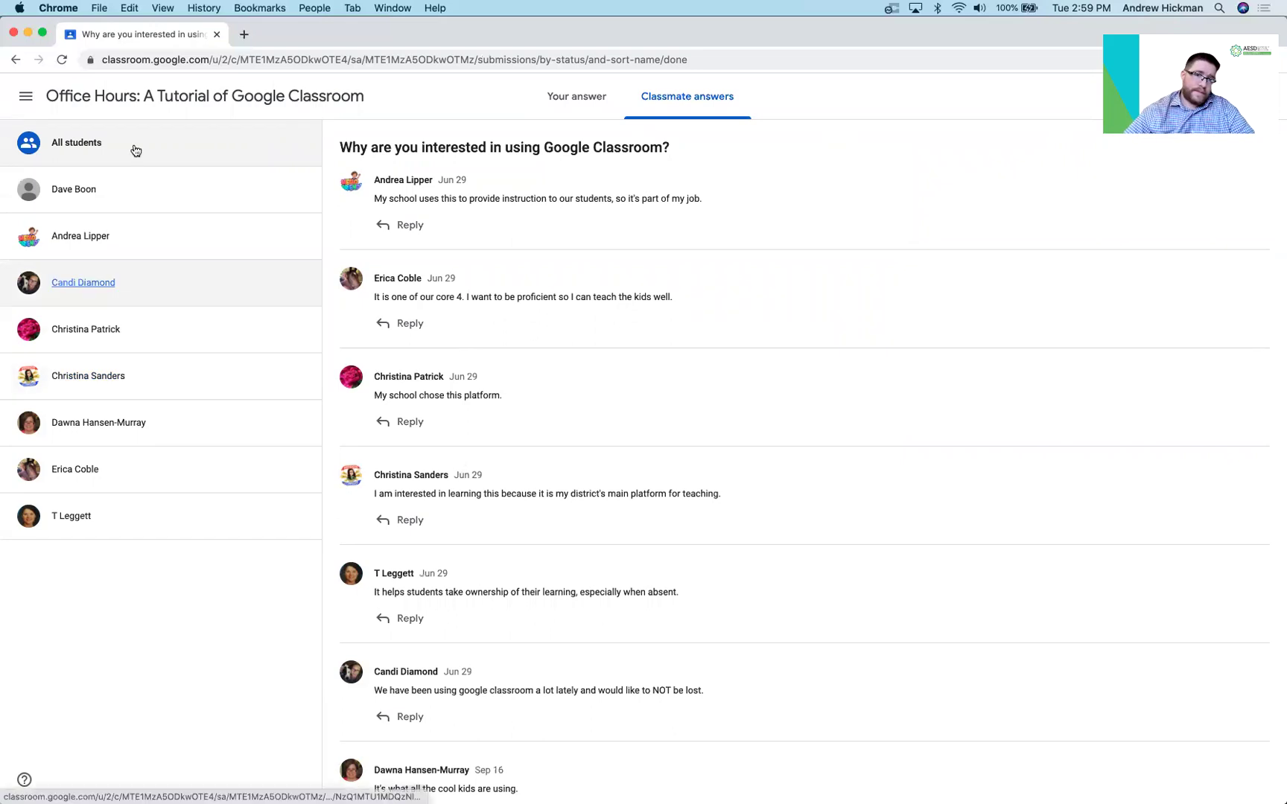
Open the 'Choose your own destination.' assignment page from the class's Classwork list
click(139, 99)
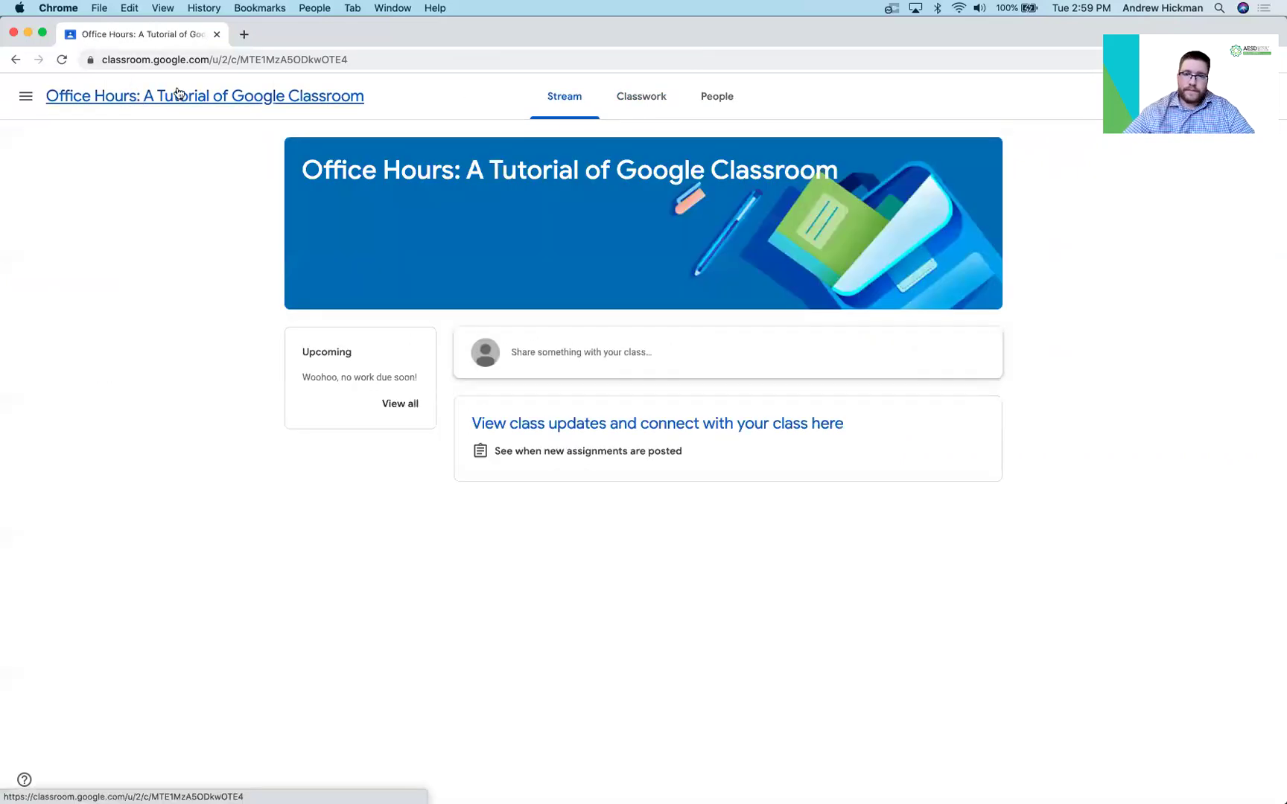
click(632, 101)
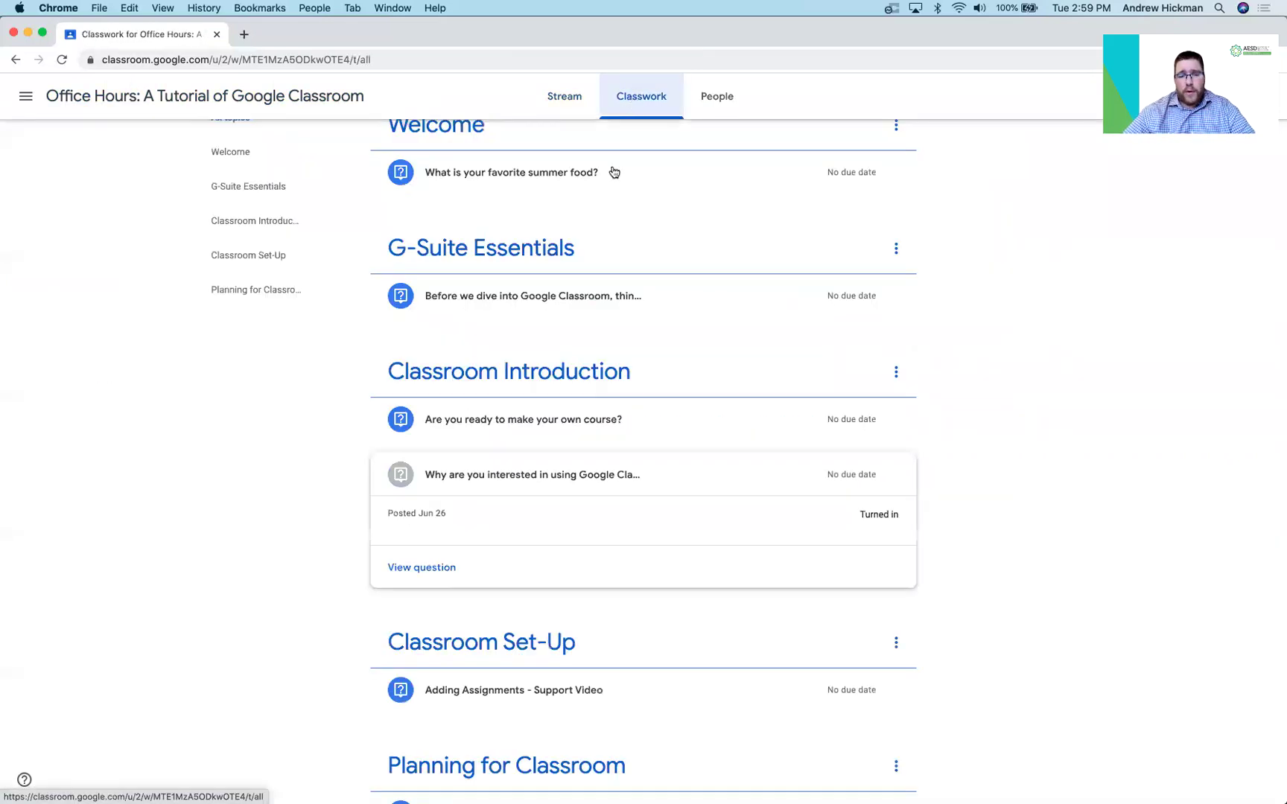
scroll(276, 504, down, 2)
scroll(276, 504, down, 1)
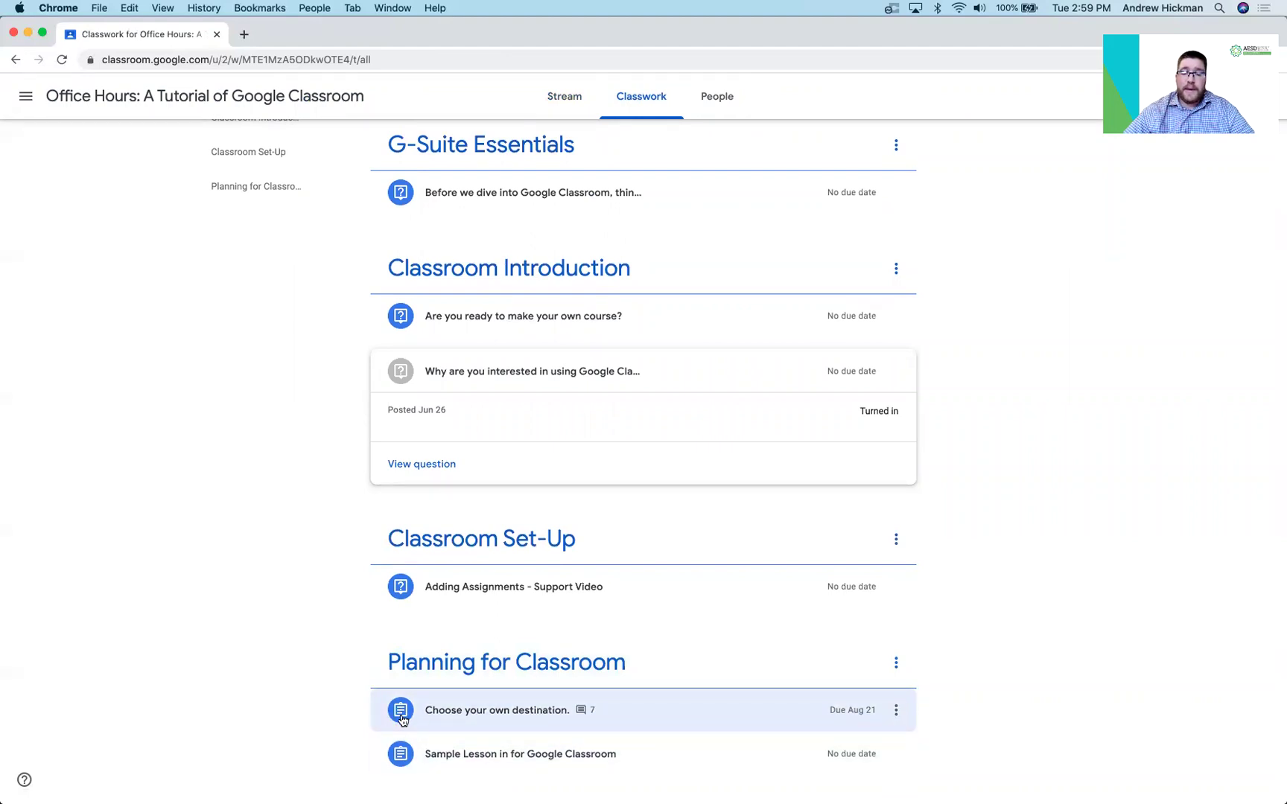
click(471, 721)
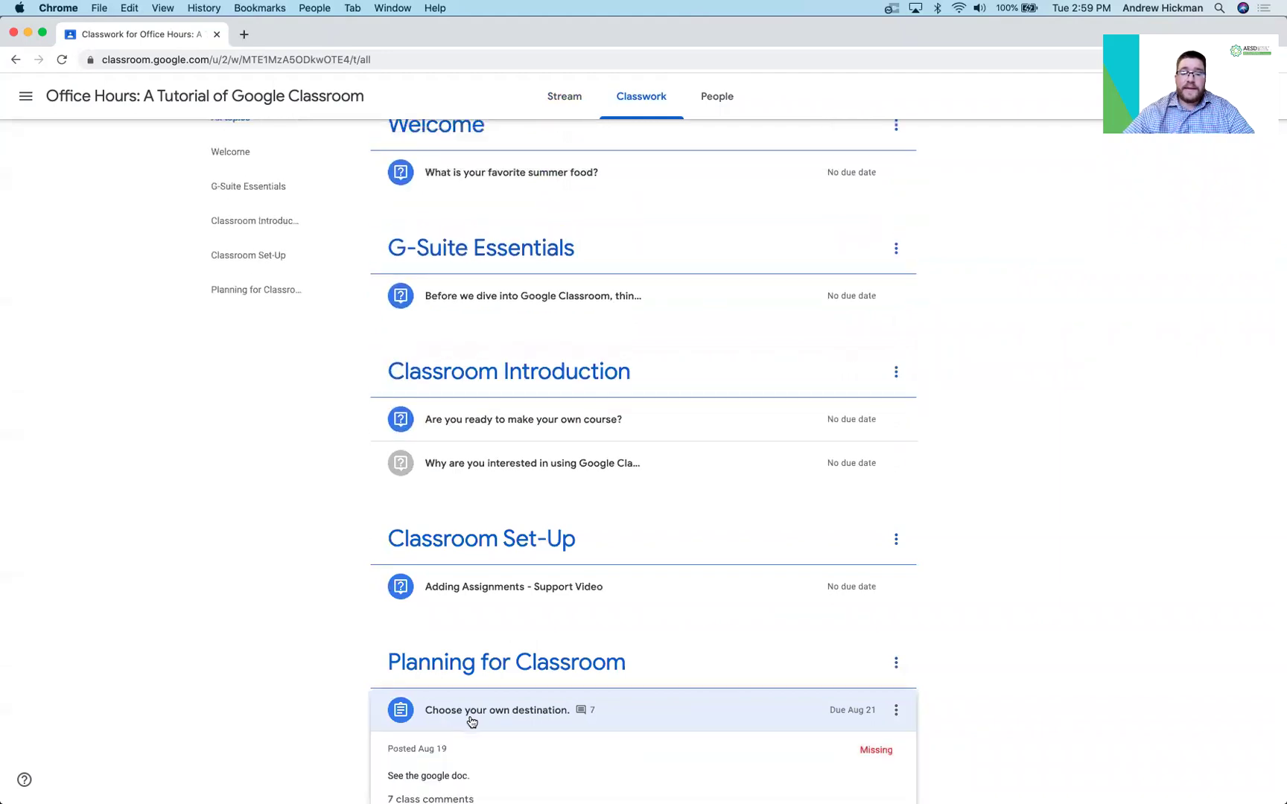
click(448, 747)
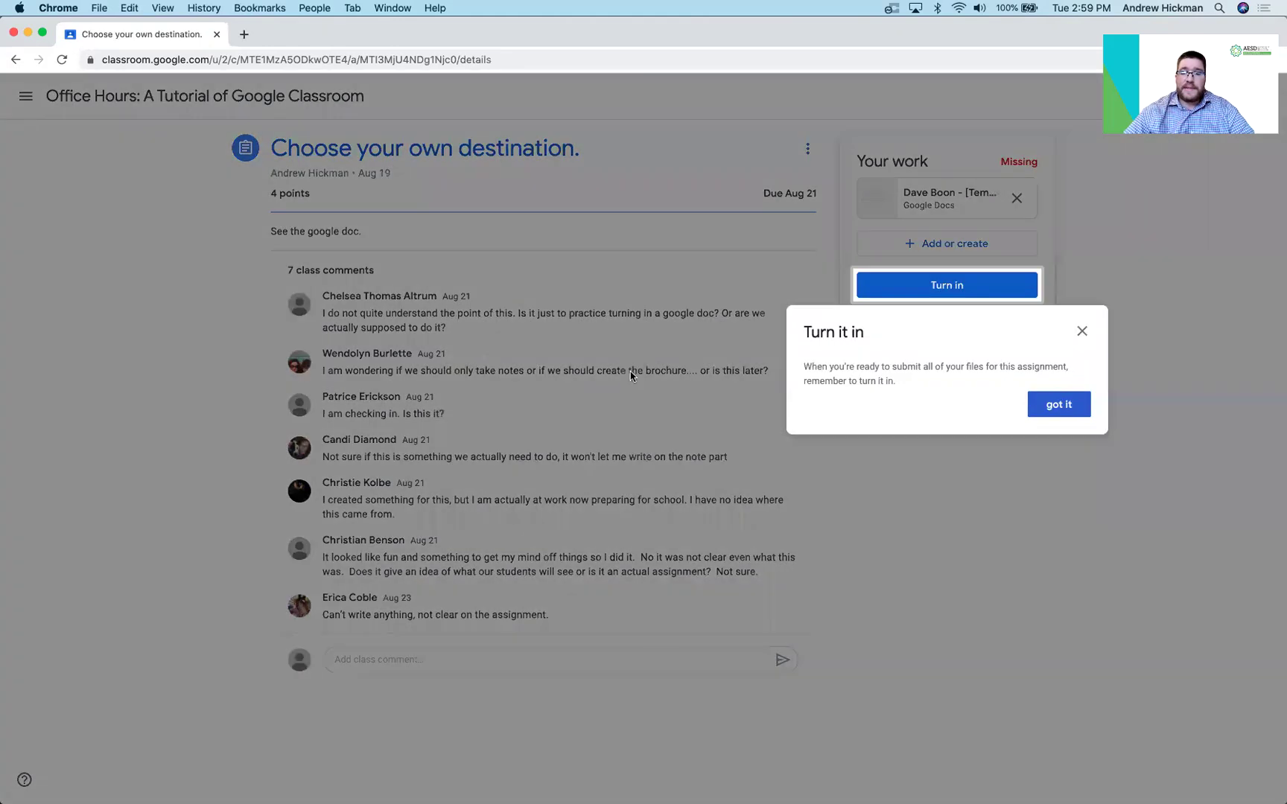
click(1082, 333)
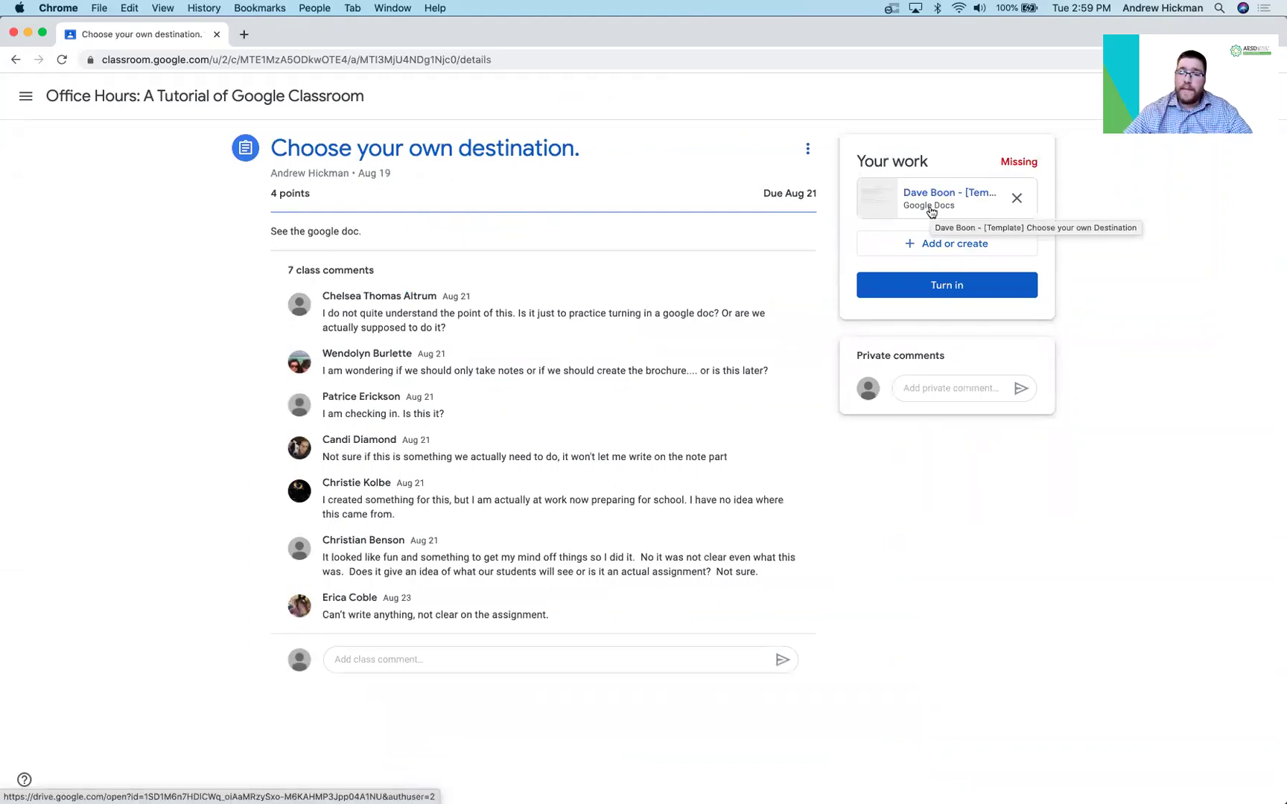
click(931, 213)
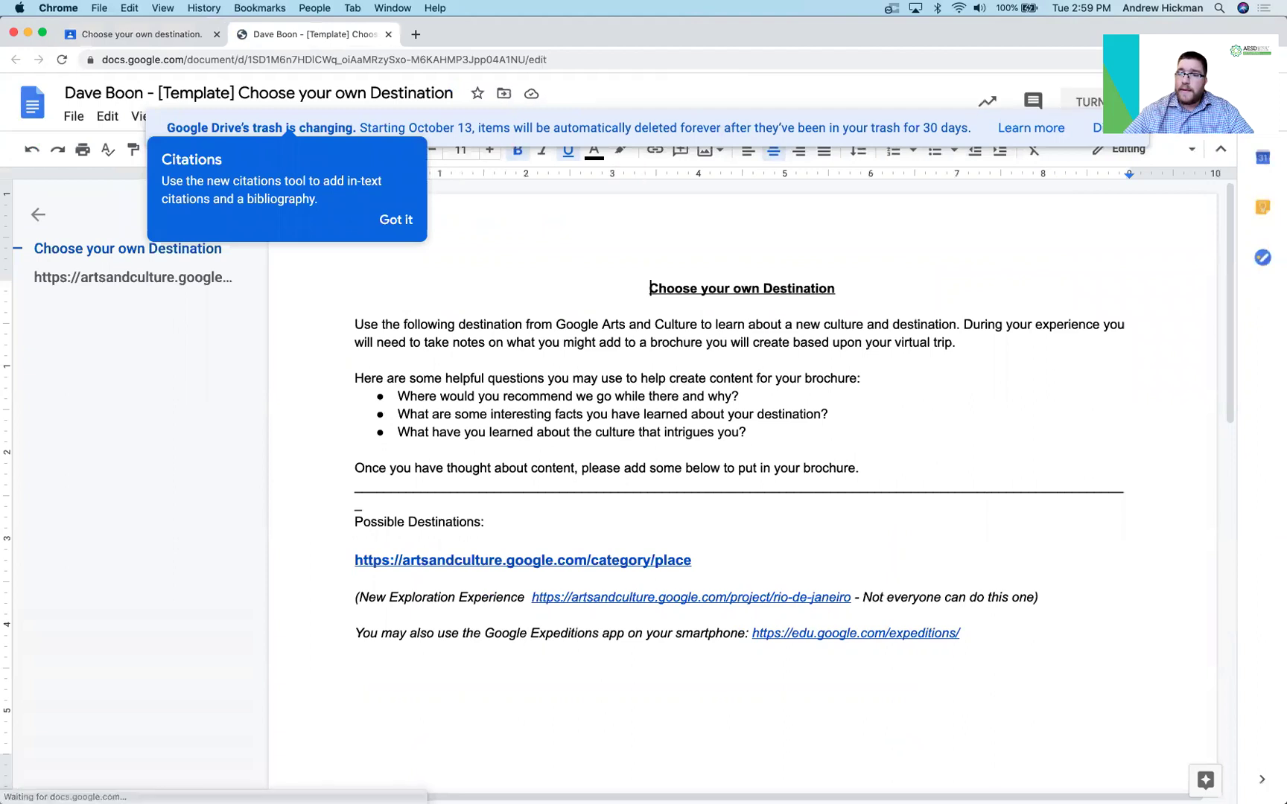
click(1114, 131)
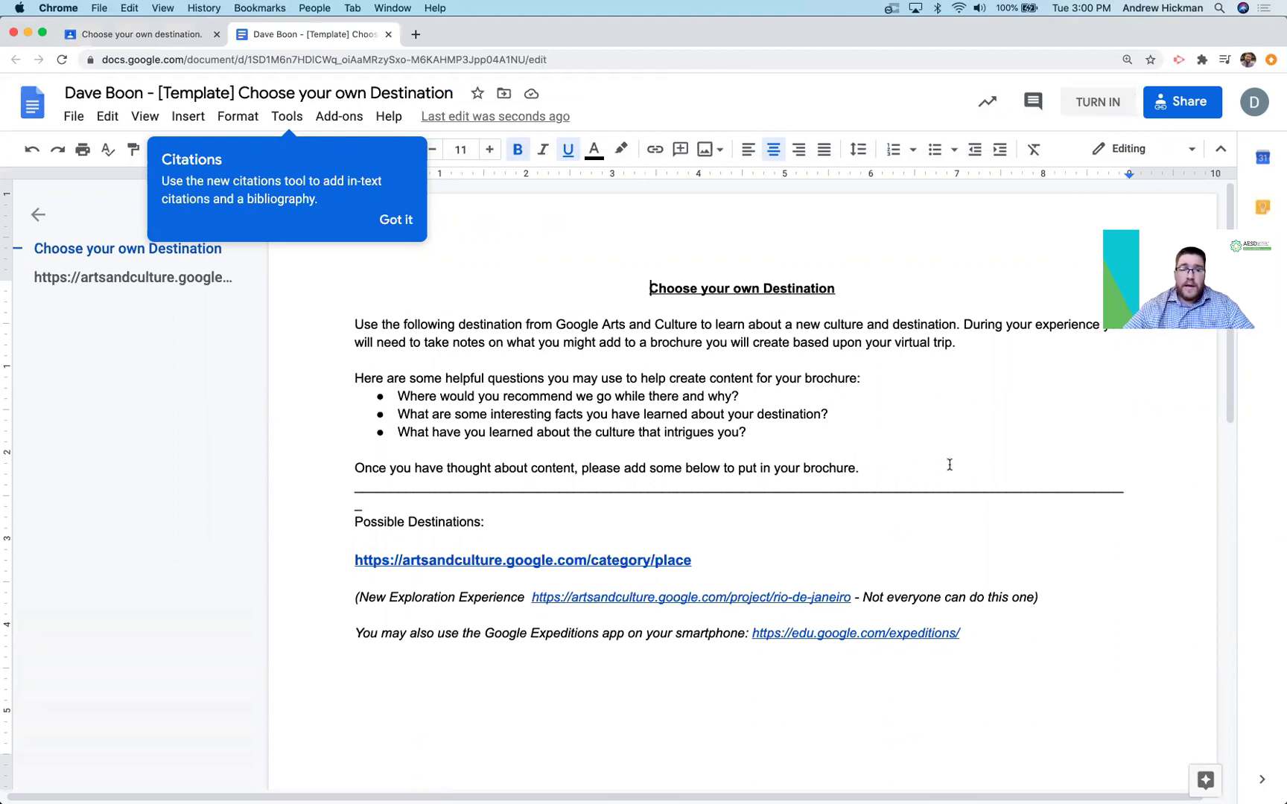
scroll(938, 474, down, 5)
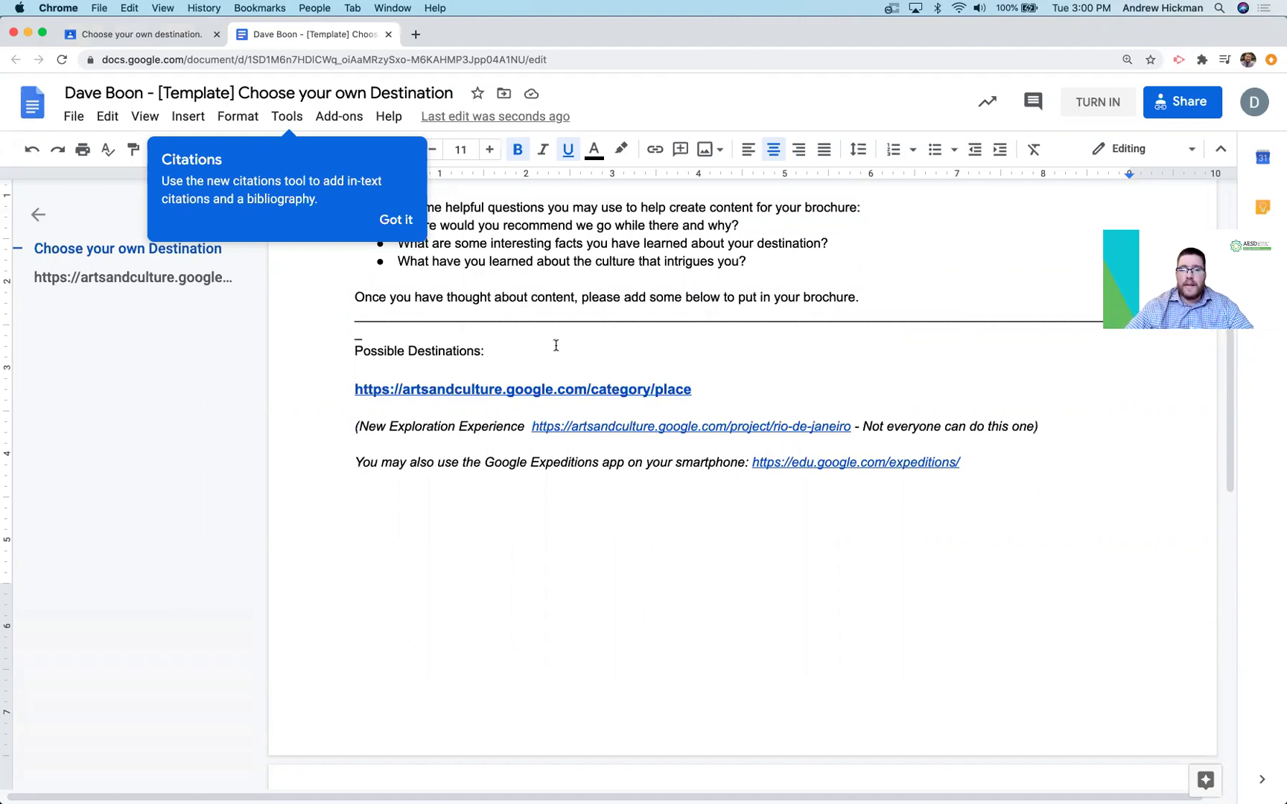
click(391, 34)
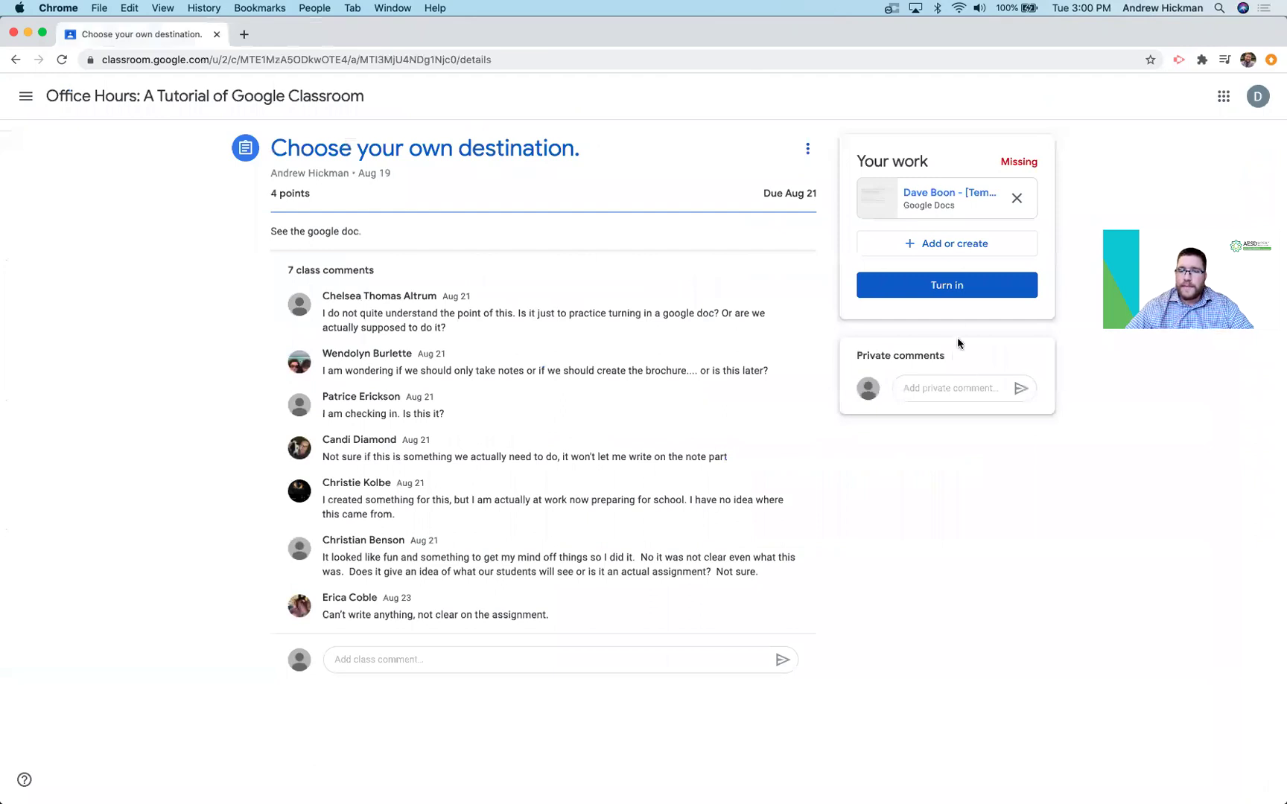
Remove the attached Google Docs template copy from your assignment work
click(1019, 197)
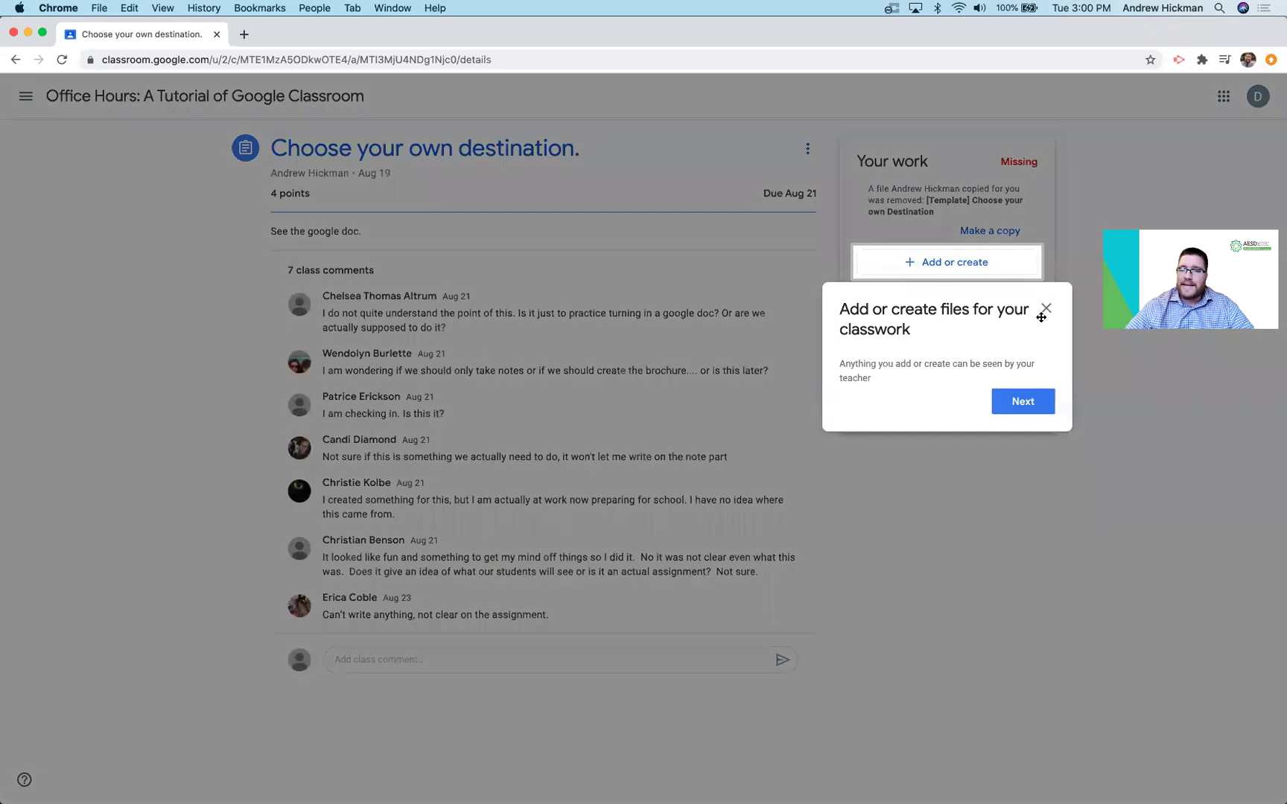
click(1045, 311)
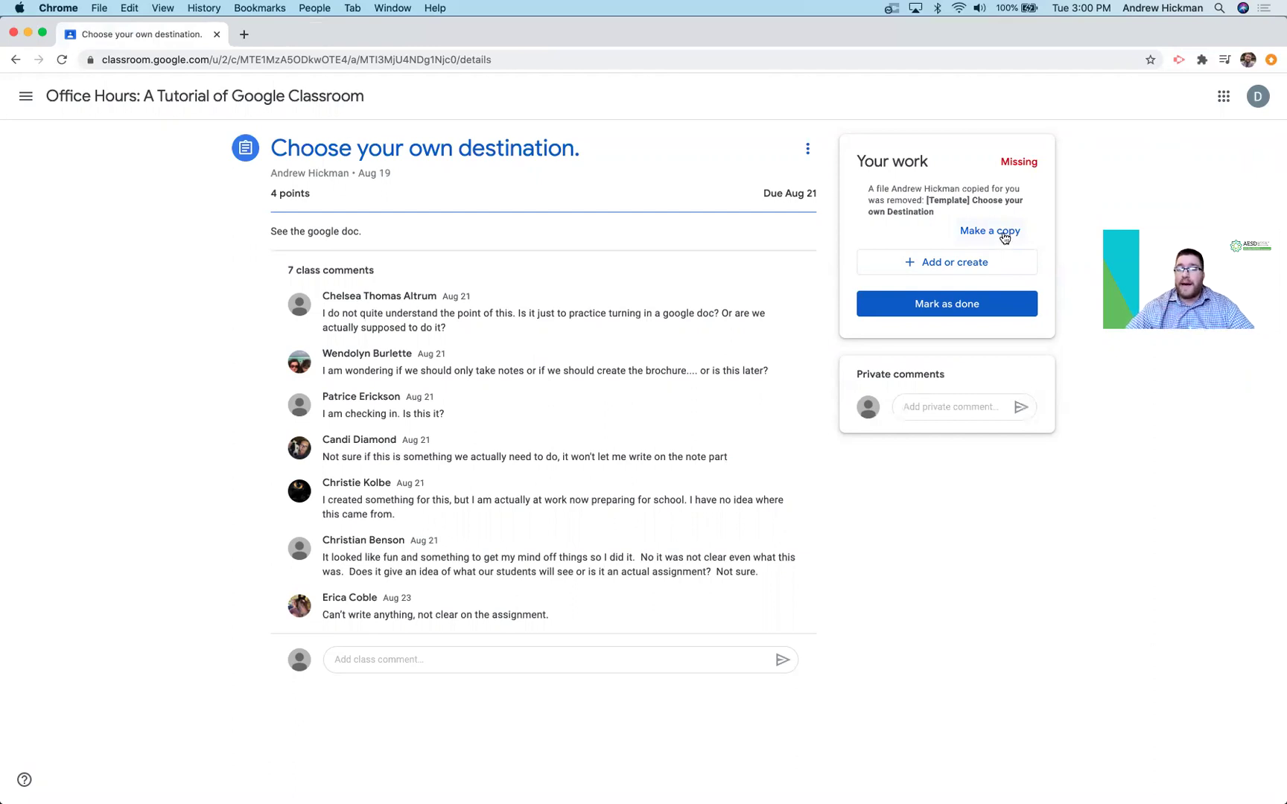
Attach a fresh copy of the template doc and turn in 'Choose your own destination.' late
click(1004, 234)
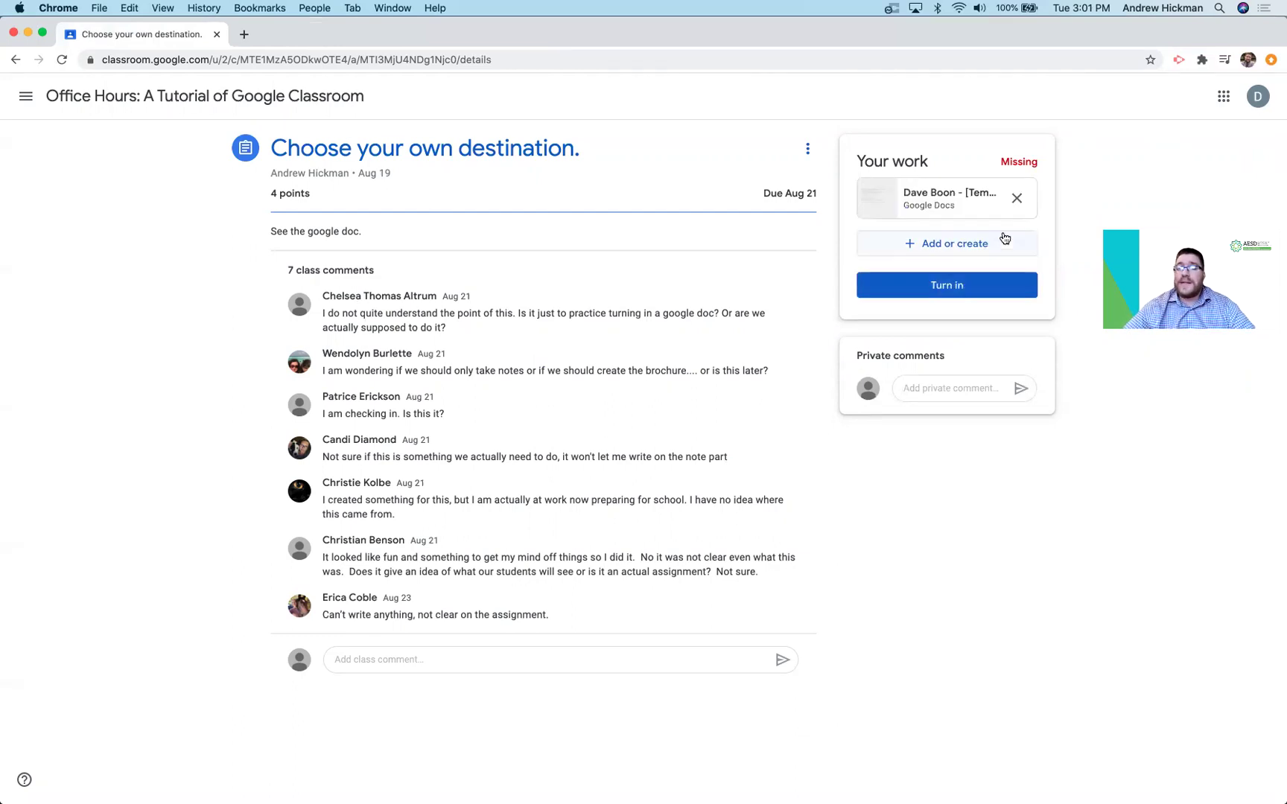
click(952, 298)
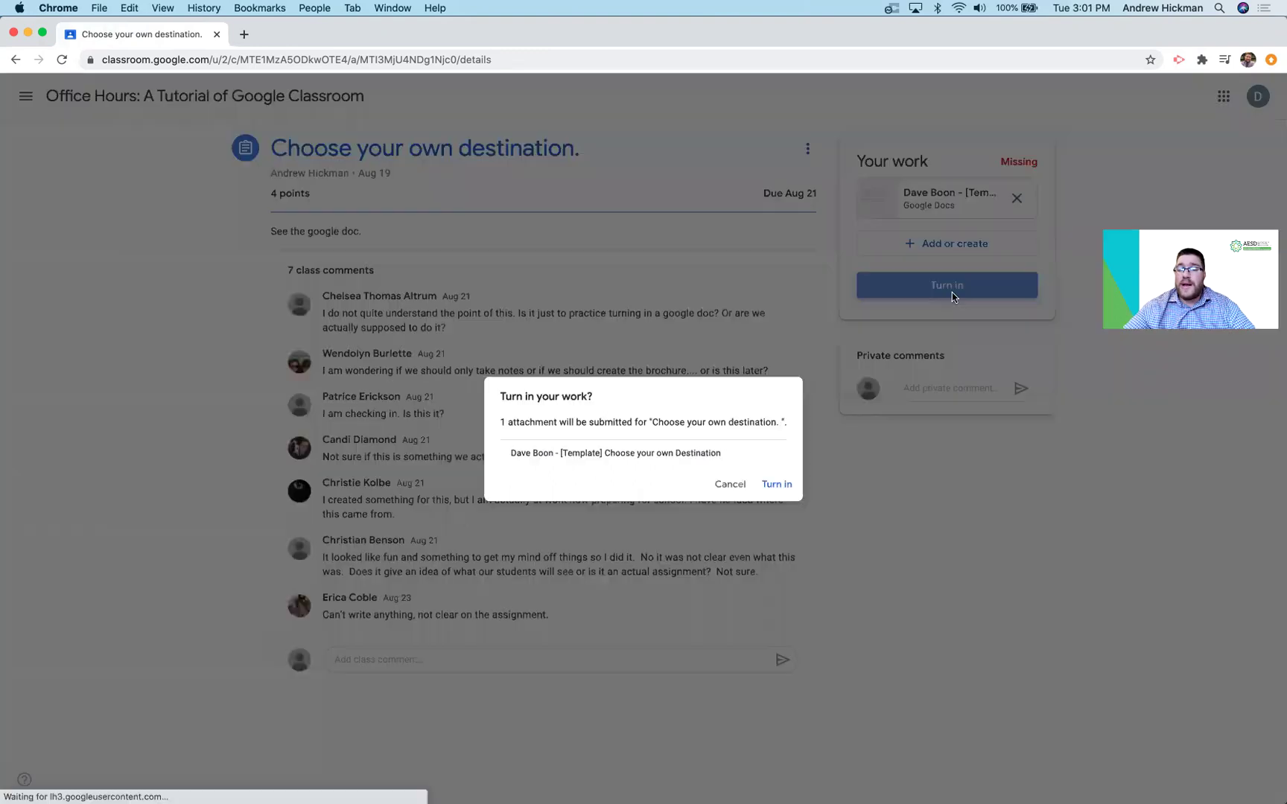
click(788, 497)
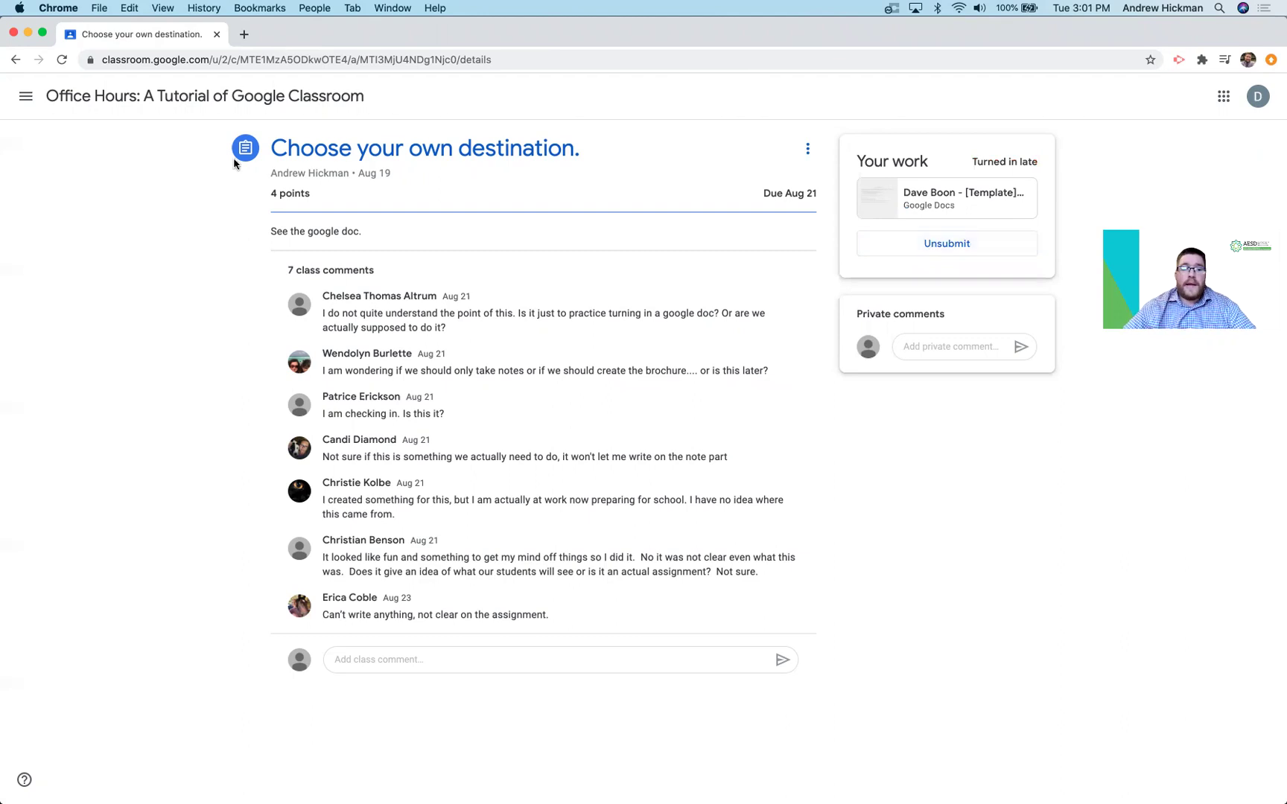
Go back to the 'Office Hours: A Tutorial of Google Classroom' Stream via the class title
click(85, 104)
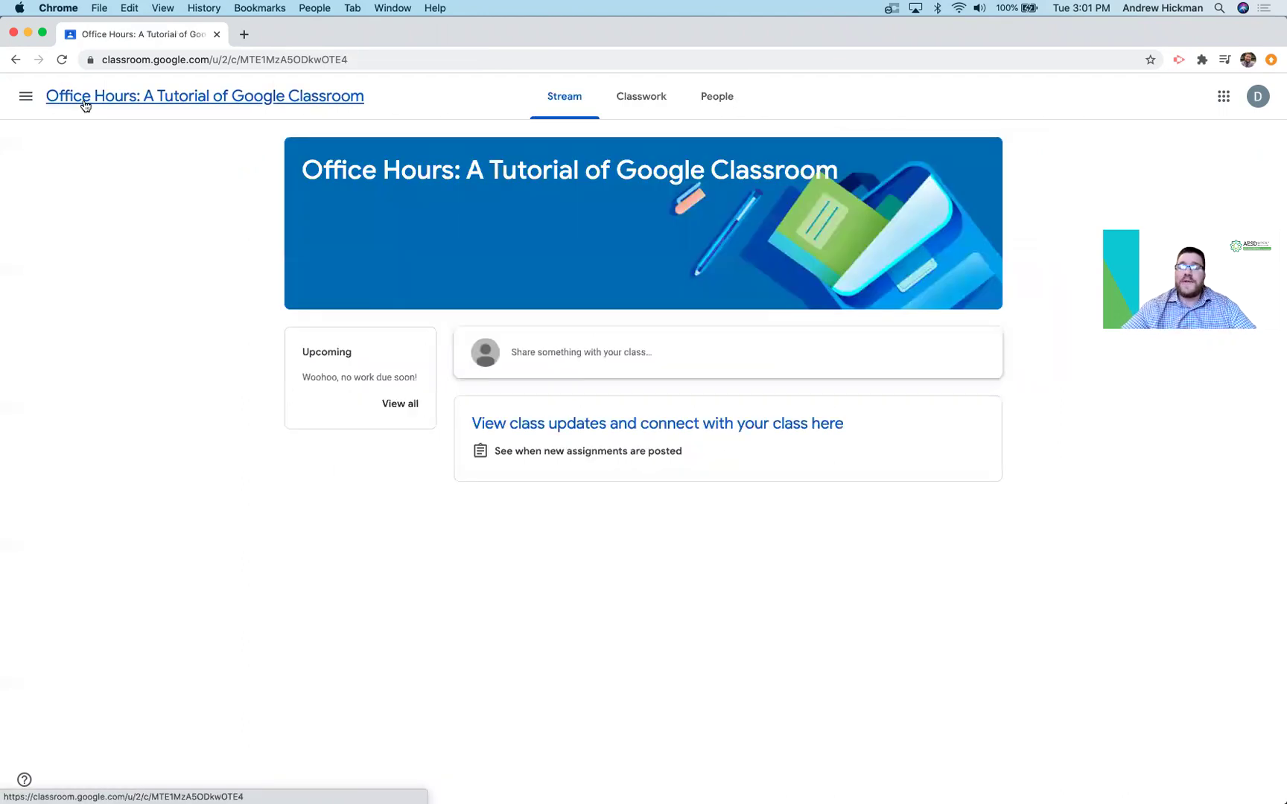